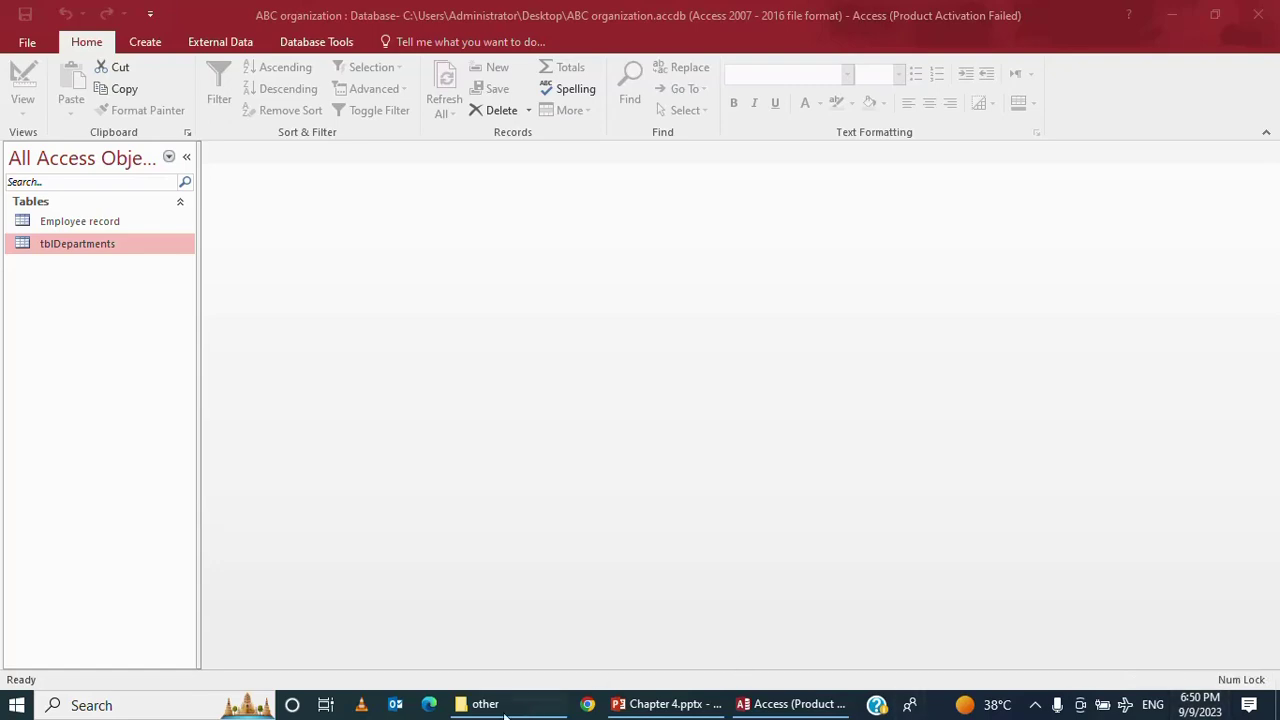
Open the Employee record and tblDepartments tables, and display the database's relationships diagram
click(102, 216)
double_click(101, 216)
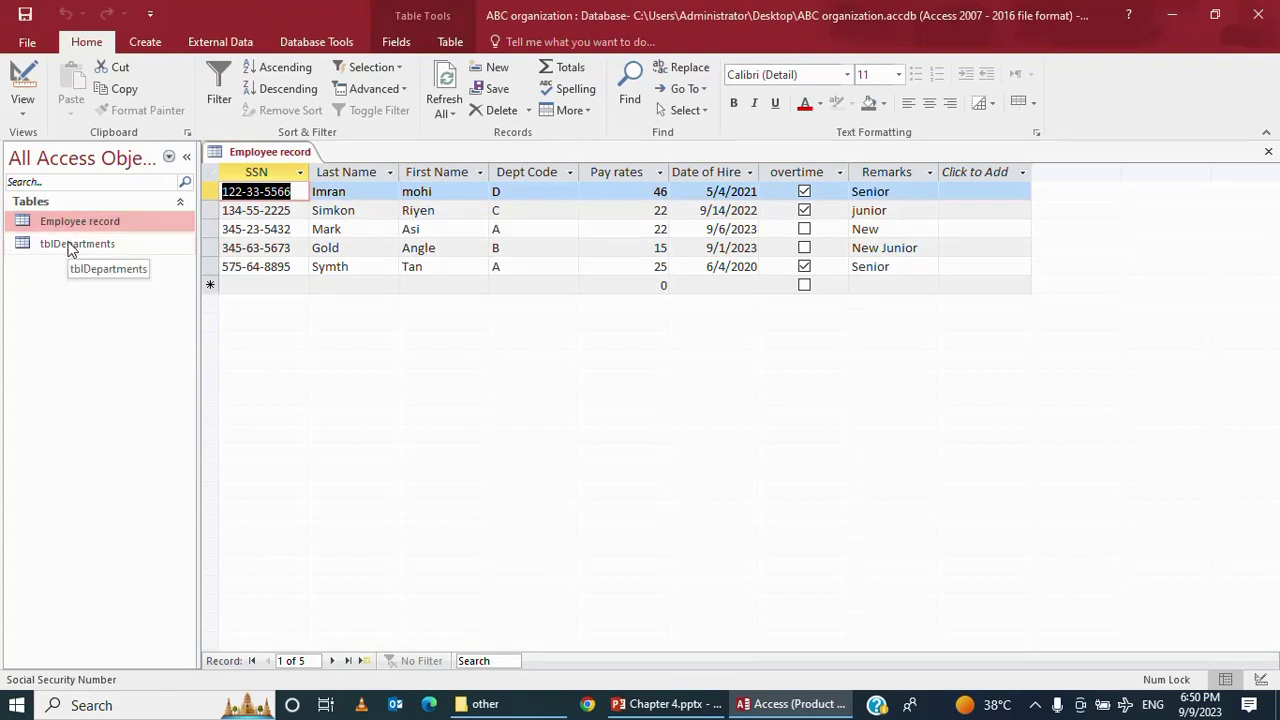
double_click(69, 246)
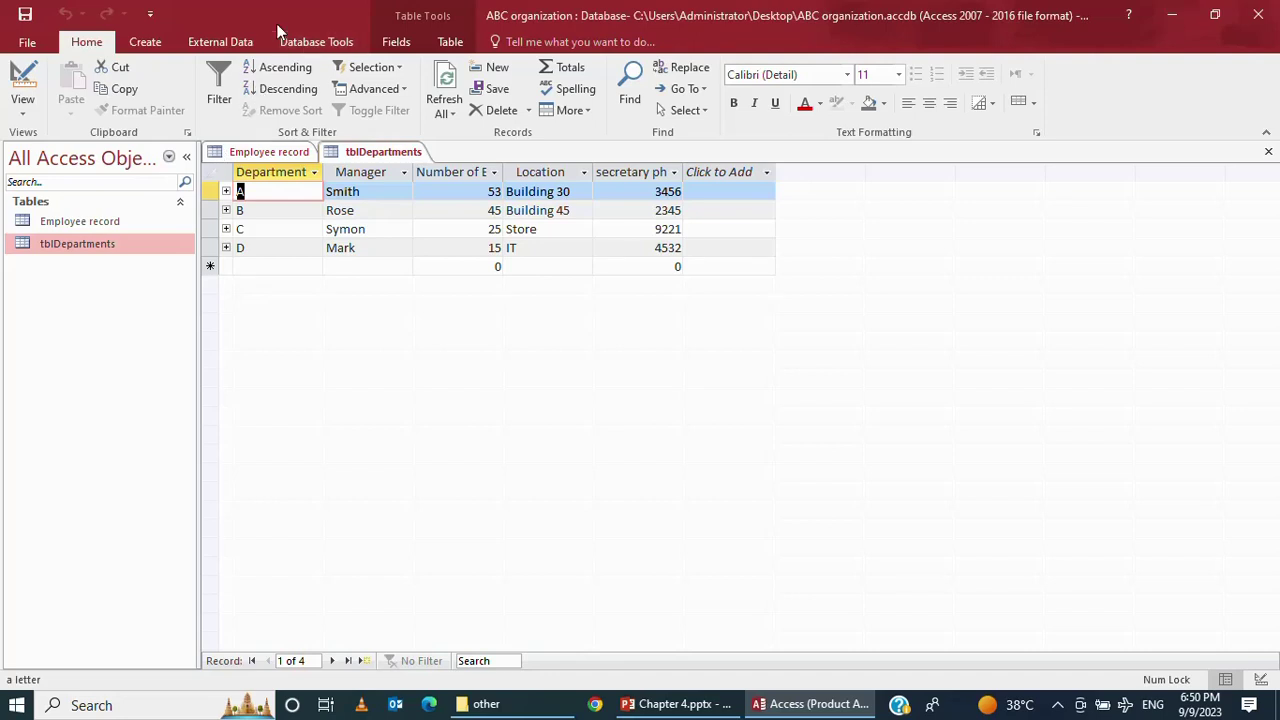
click(291, 45)
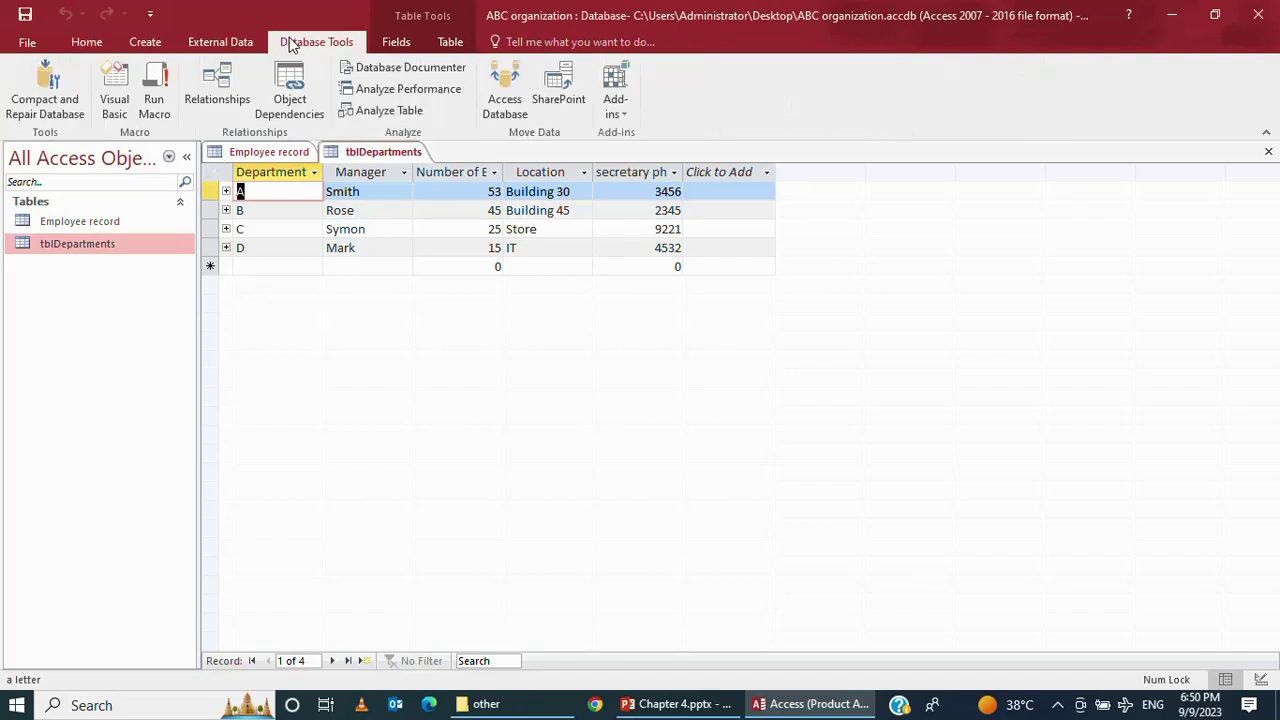
click(200, 98)
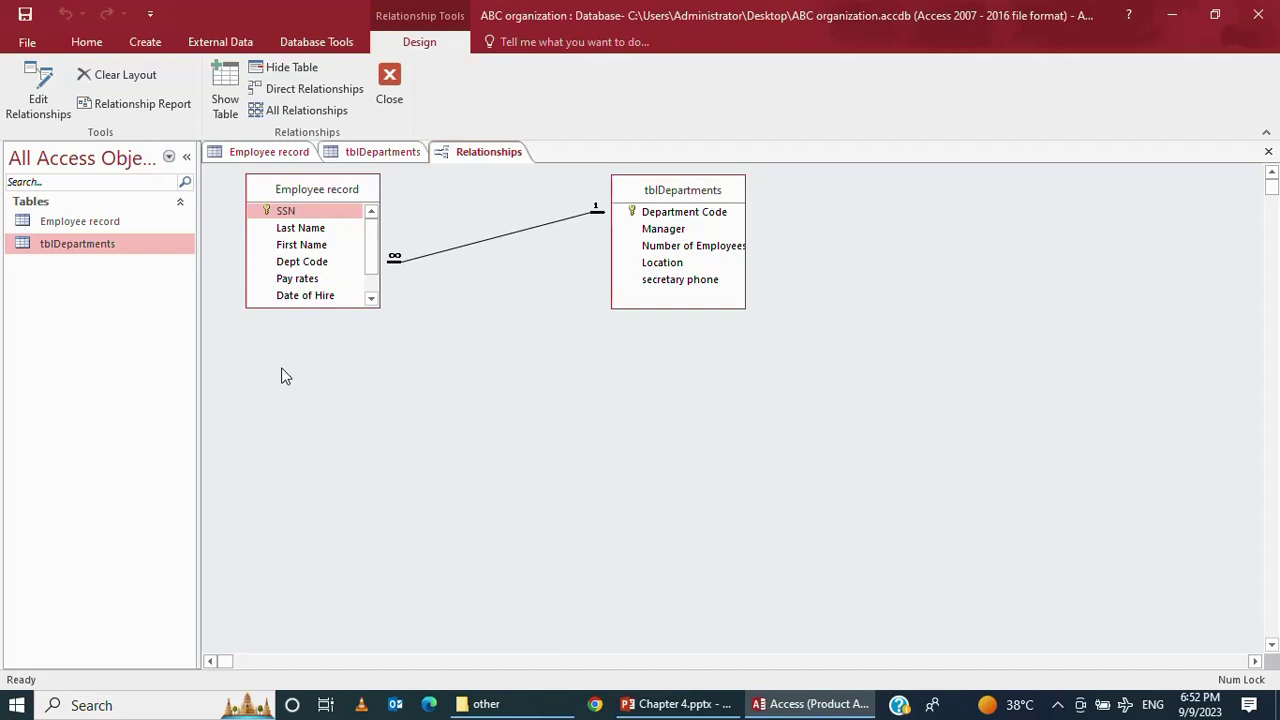
Create a new query in Design View based on the tblDepartments table
click(152, 42)
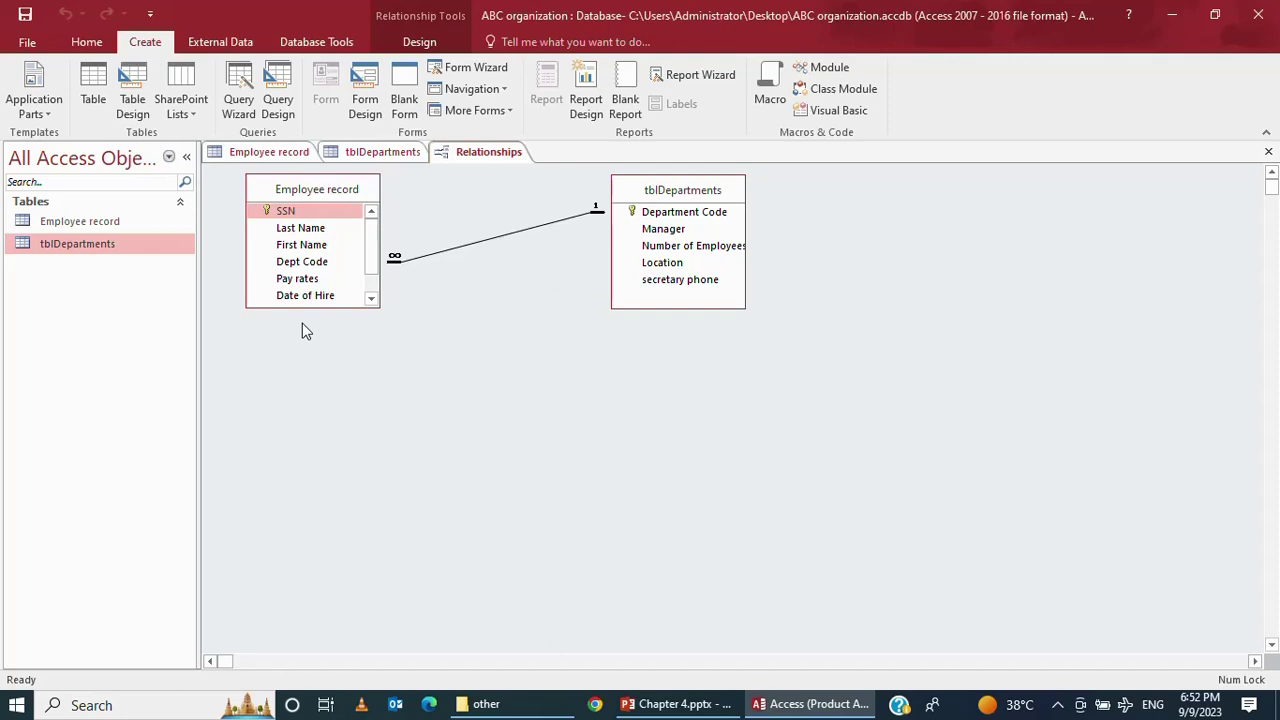
click(271, 117)
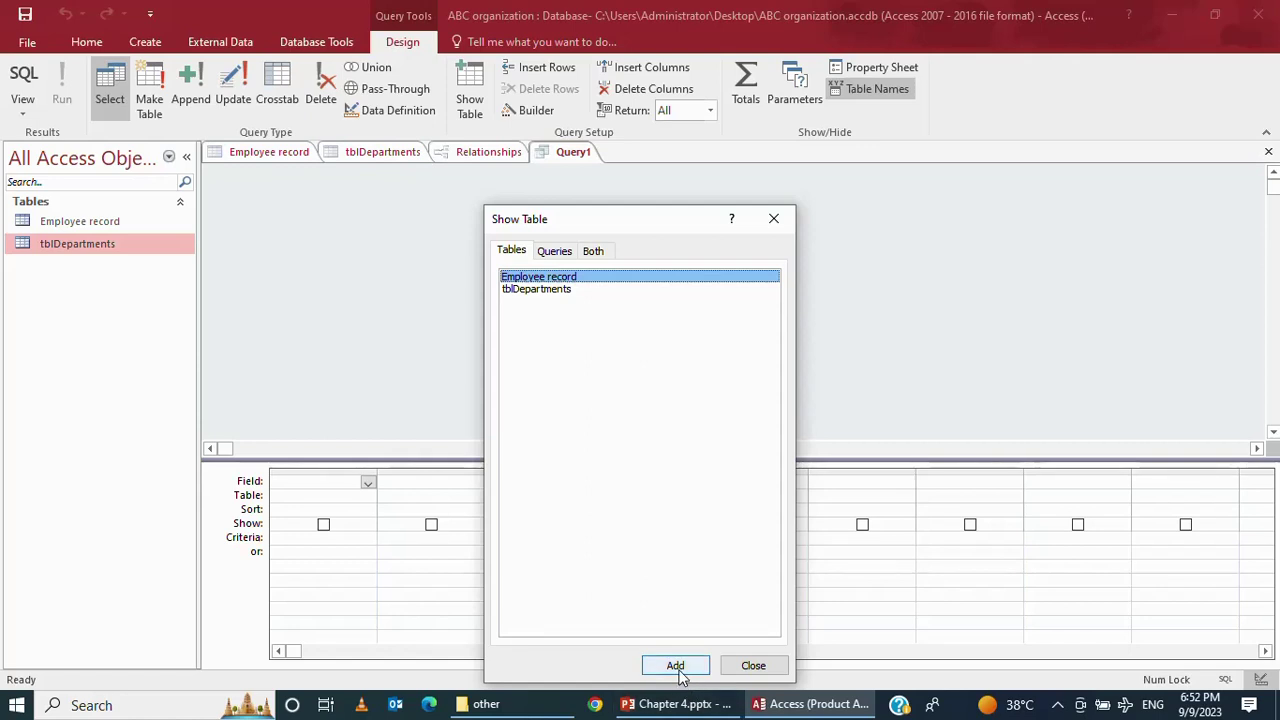
click(536, 290)
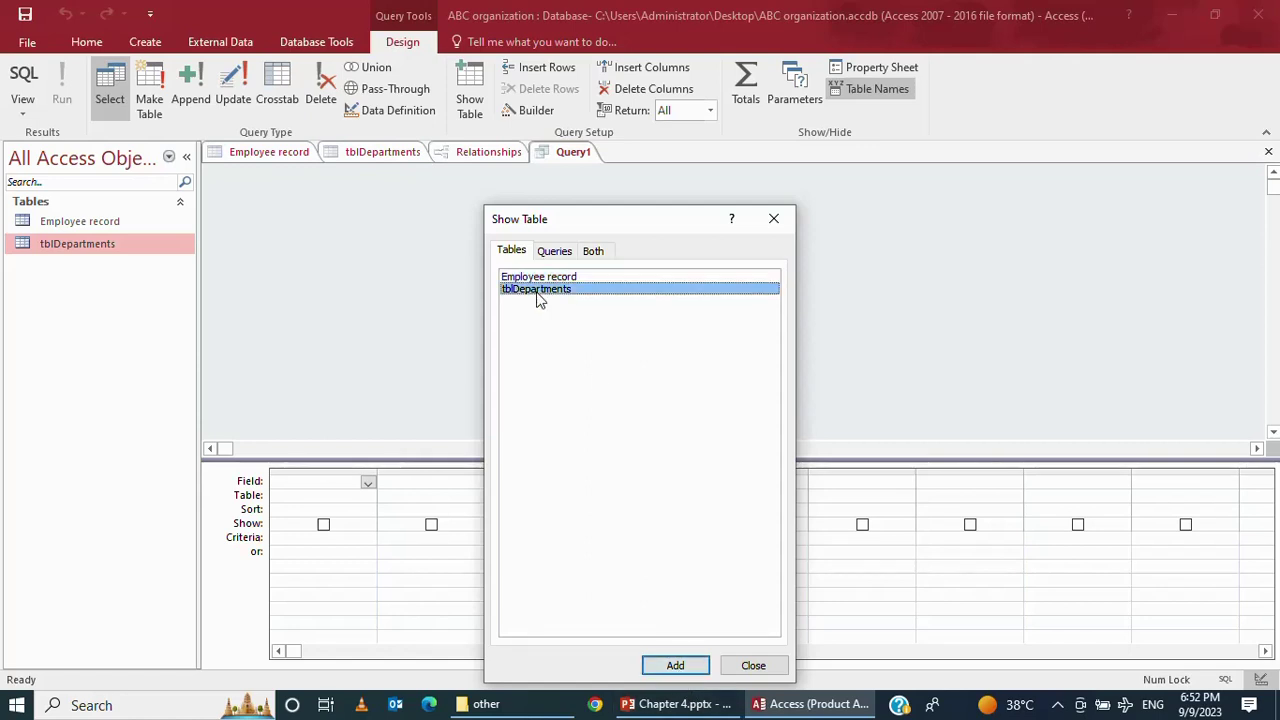
click(672, 666)
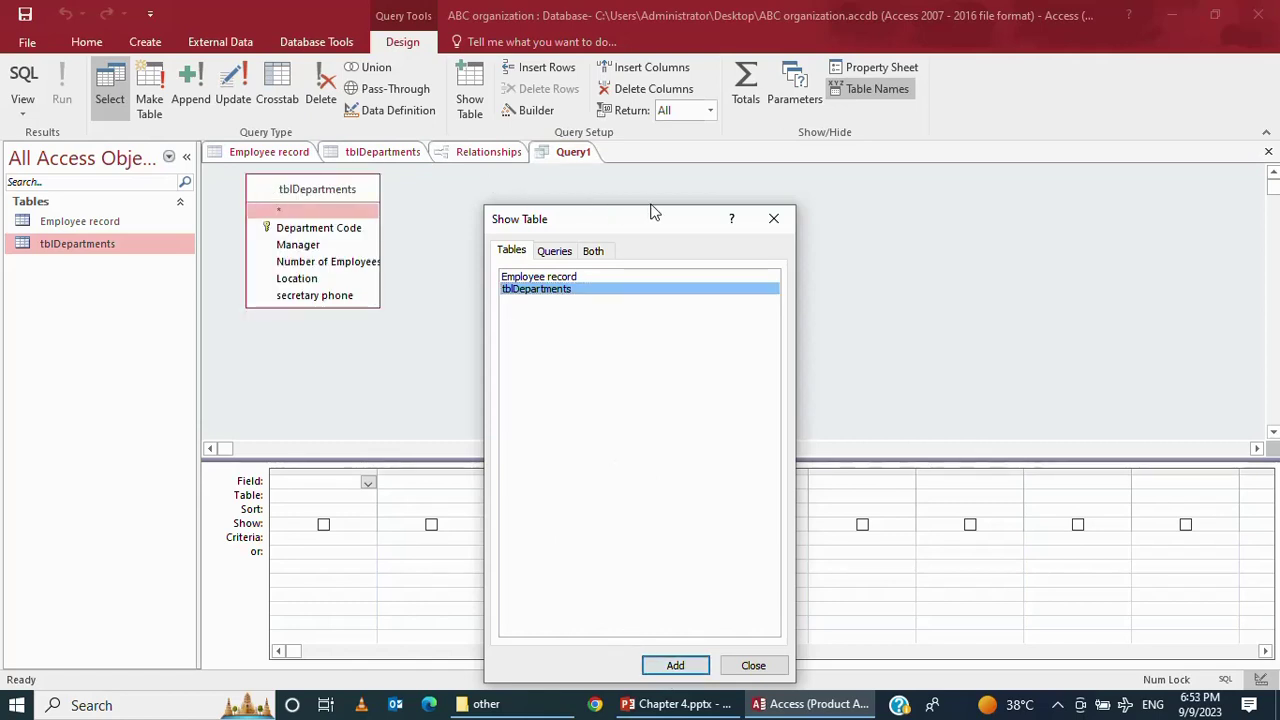
click(788, 218)
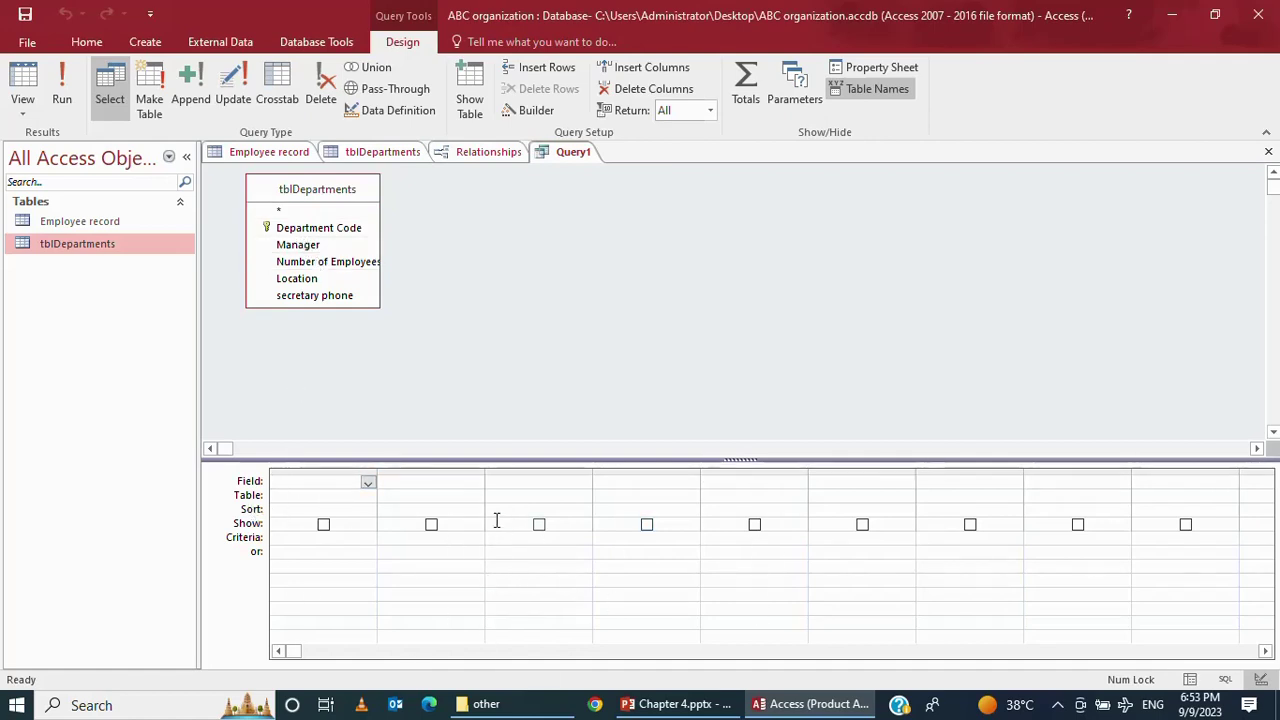
Add the Department Code, Manager, Number of Employees and Location fields to the first four columns of the query grid
click(368, 482)
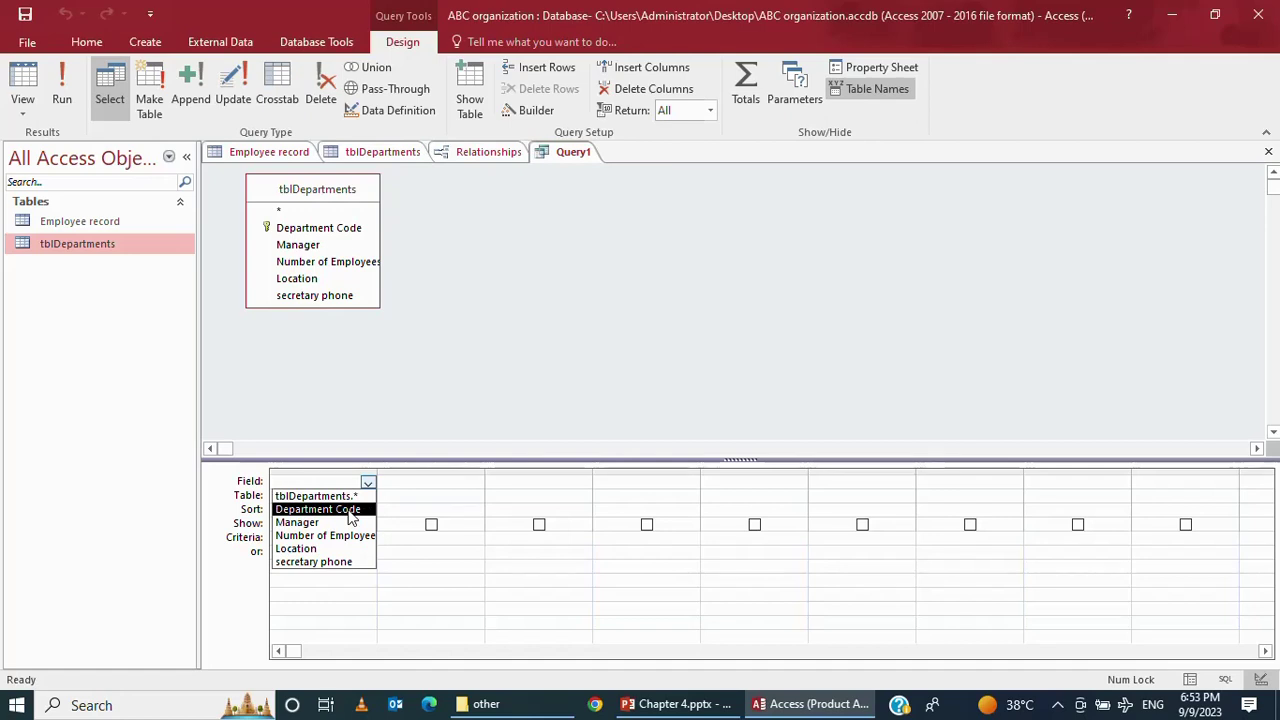
click(350, 509)
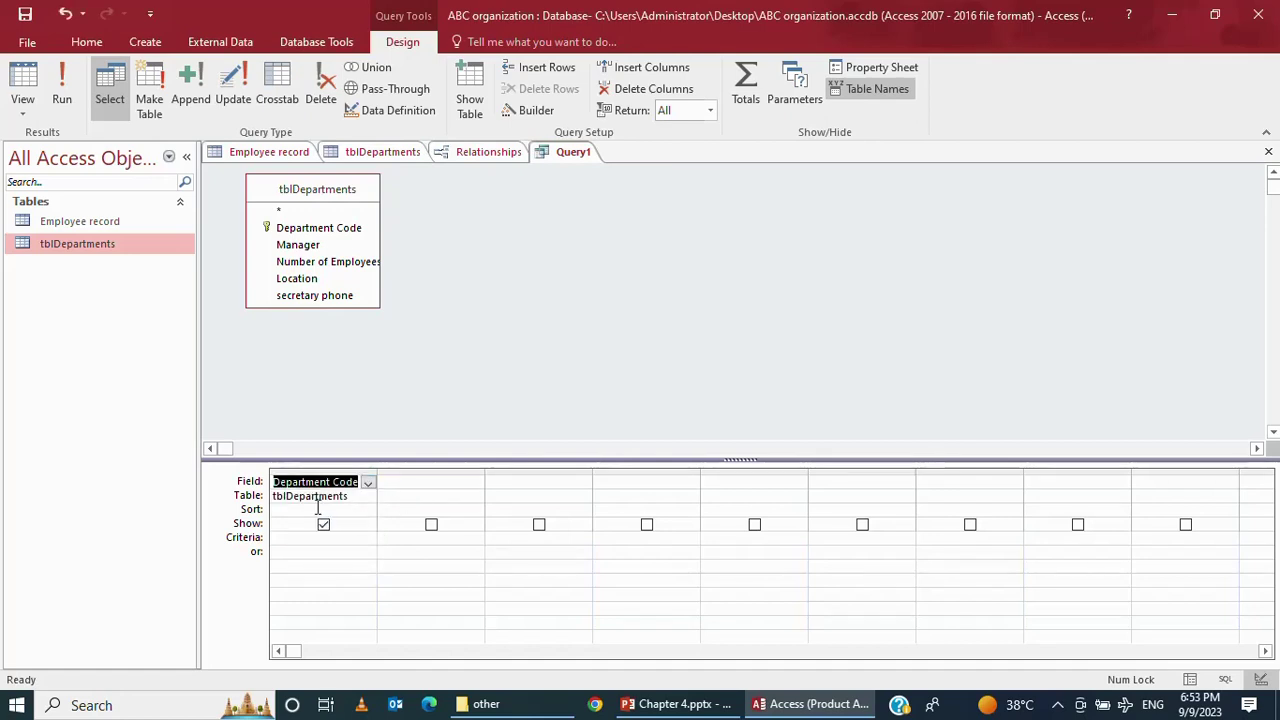
click(416, 481)
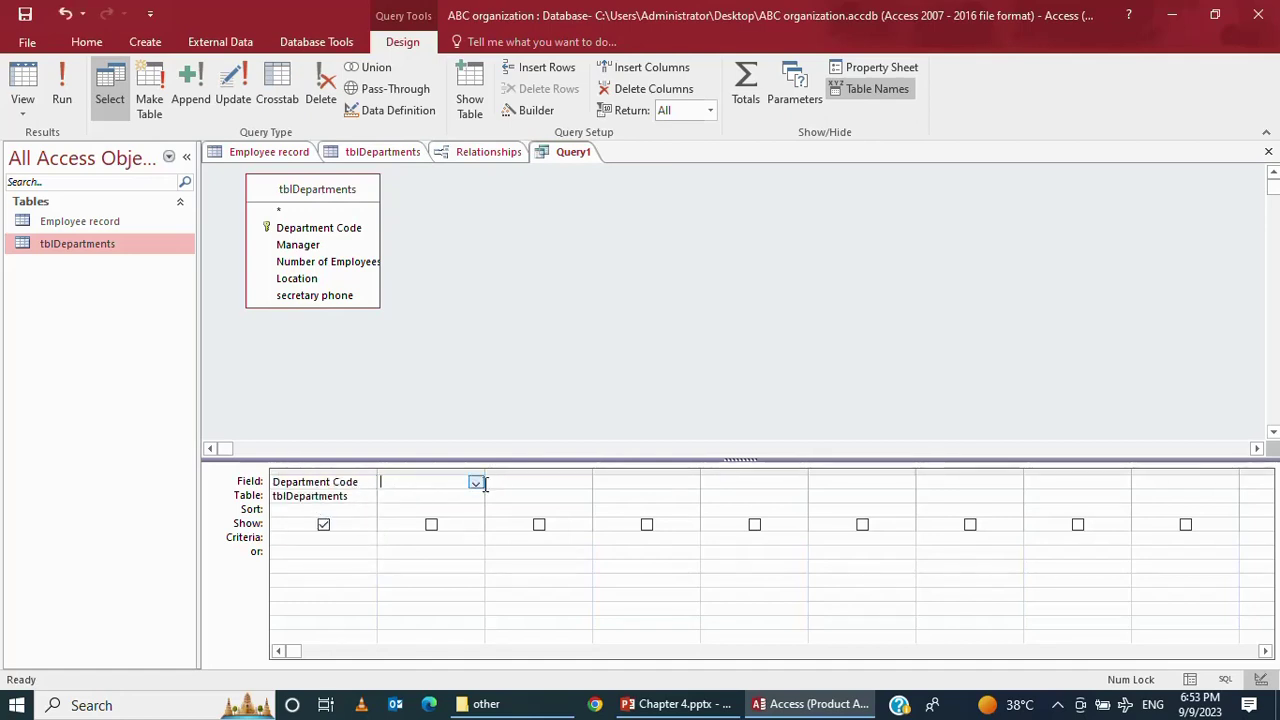
click(476, 484)
click(436, 523)
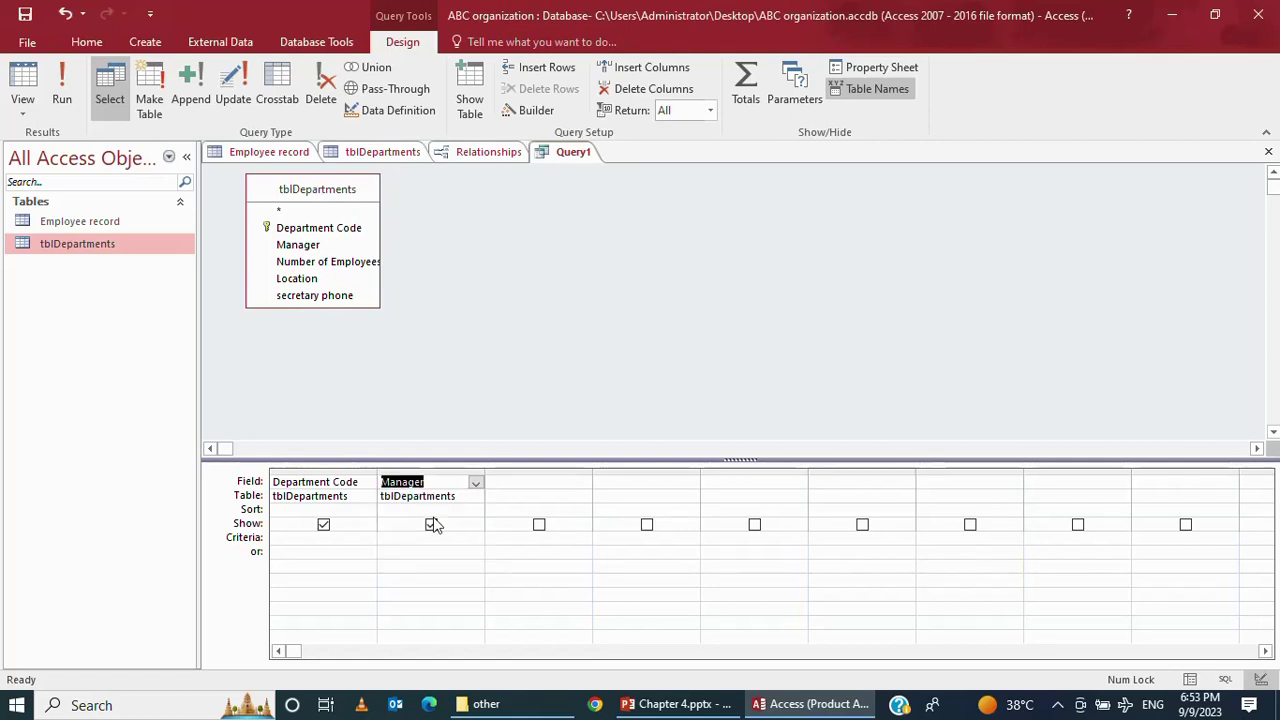
click(584, 483)
click(584, 483)
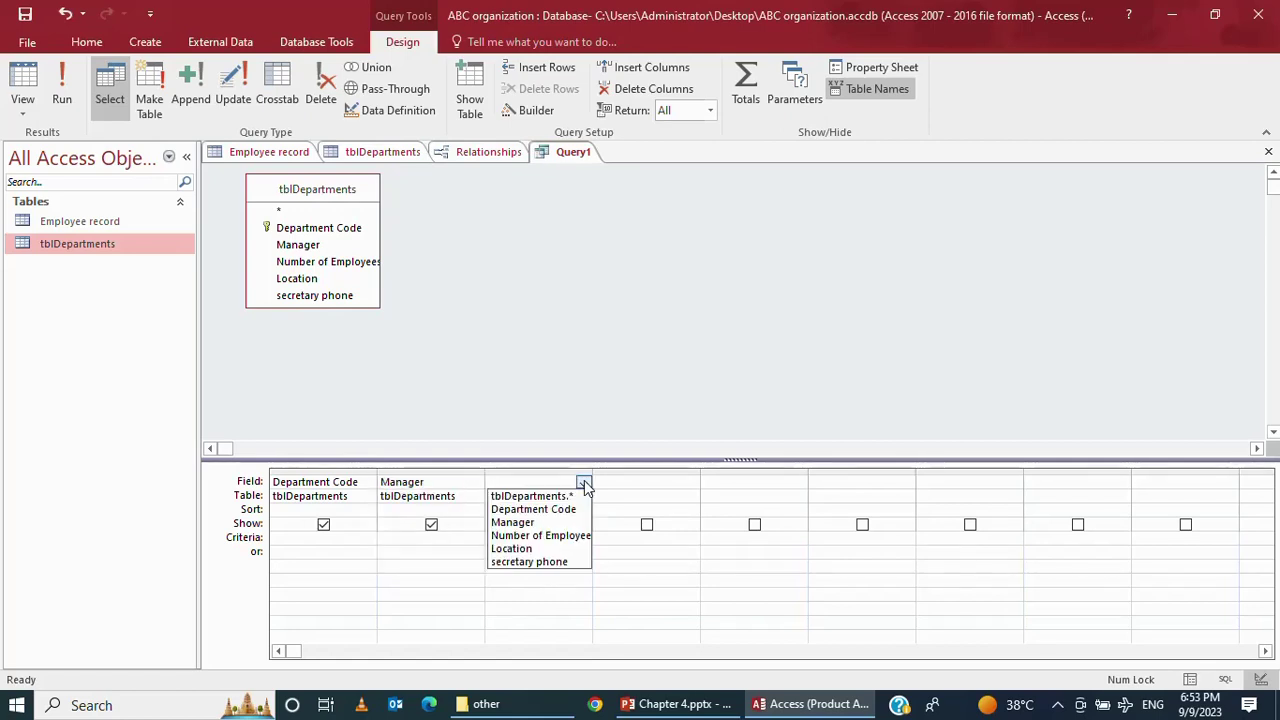
click(580, 535)
click(644, 484)
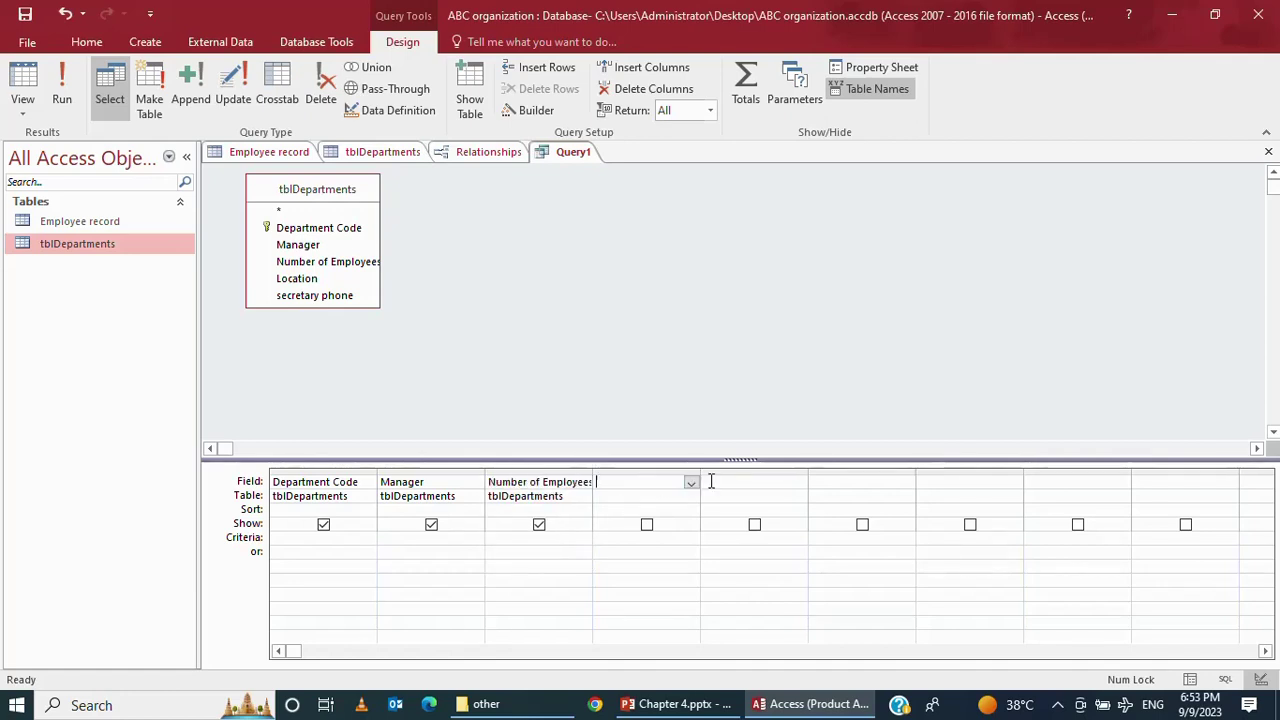
click(689, 482)
click(641, 549)
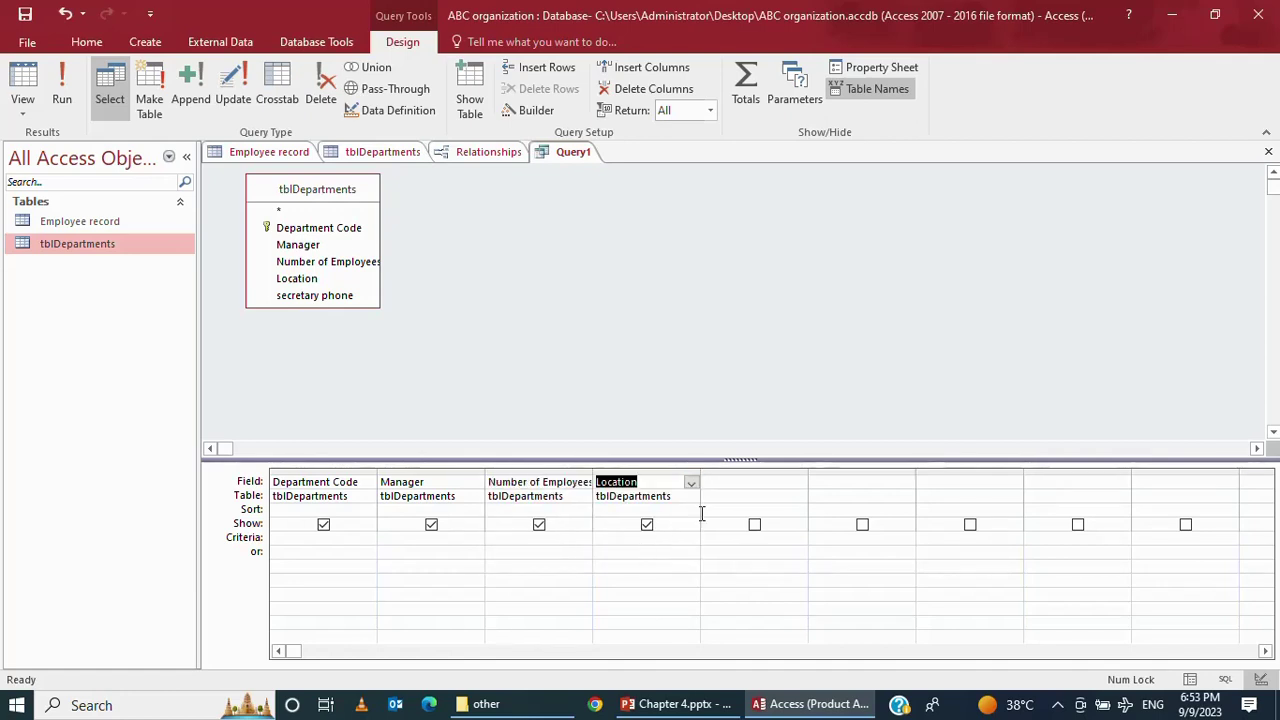
Add Number of Employees as a fifth query field and run the query
click(729, 470)
click(734, 483)
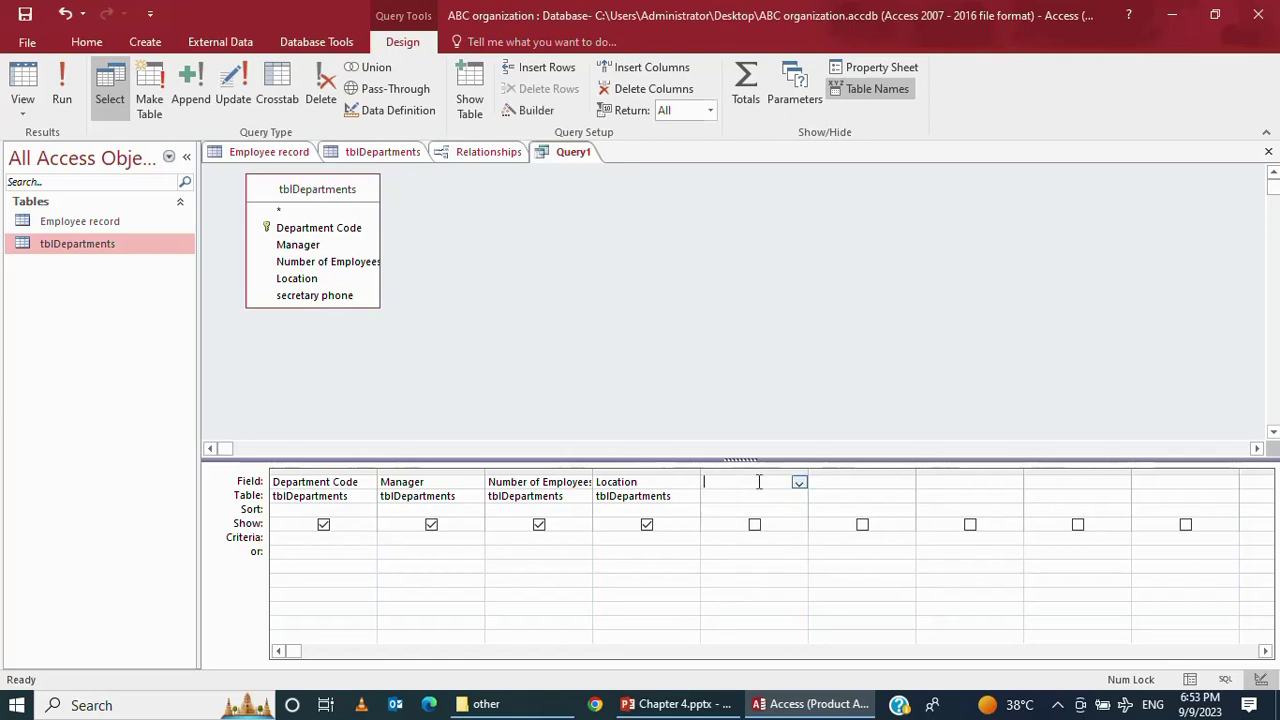
click(799, 483)
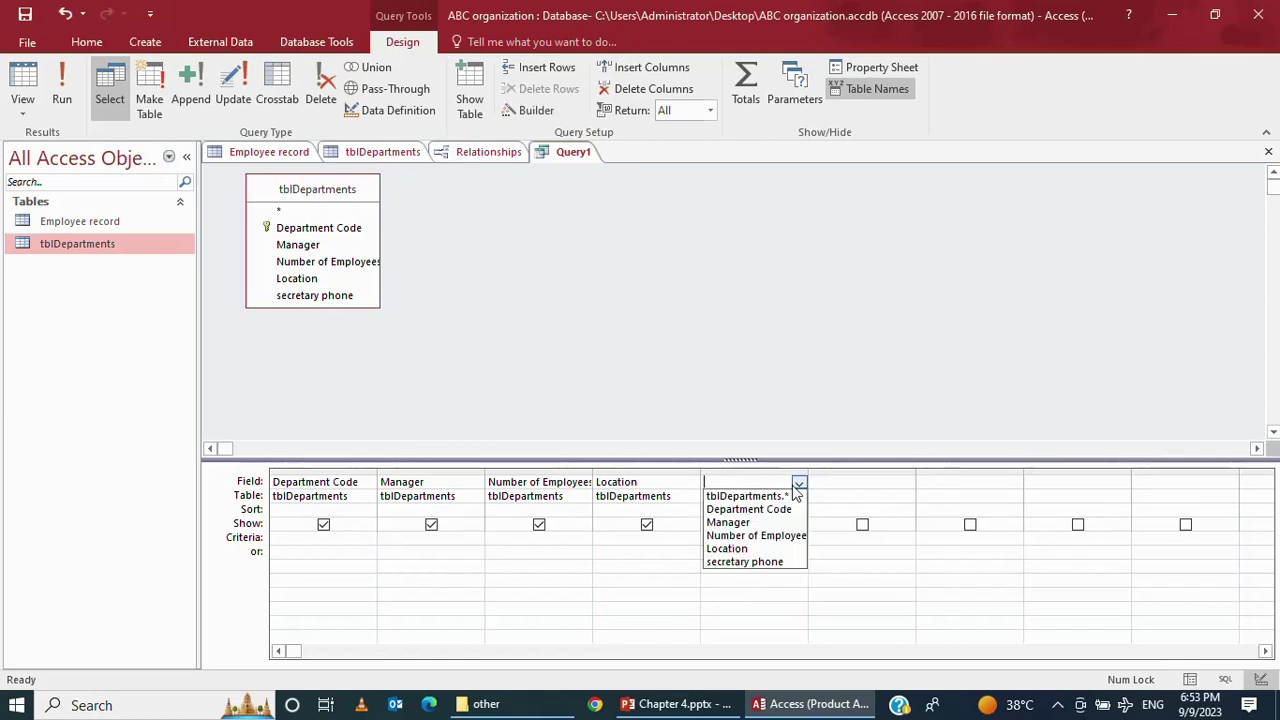
click(742, 540)
click(643, 577)
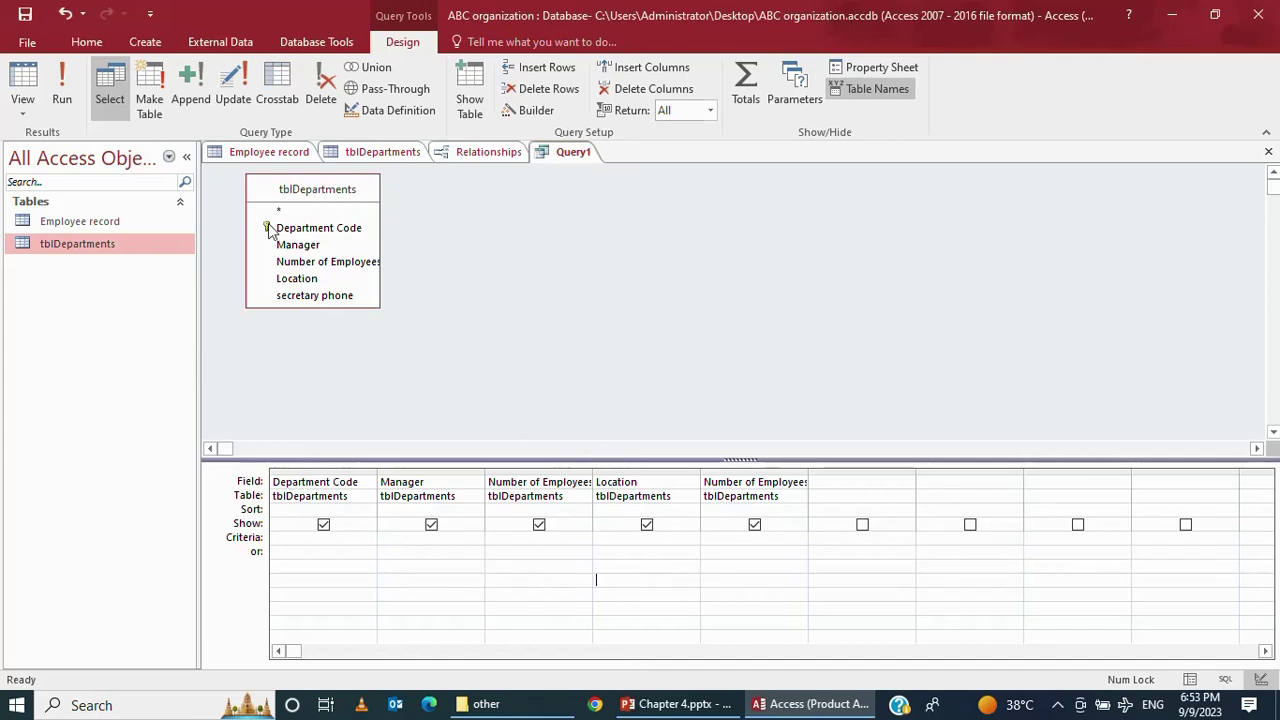
click(60, 100)
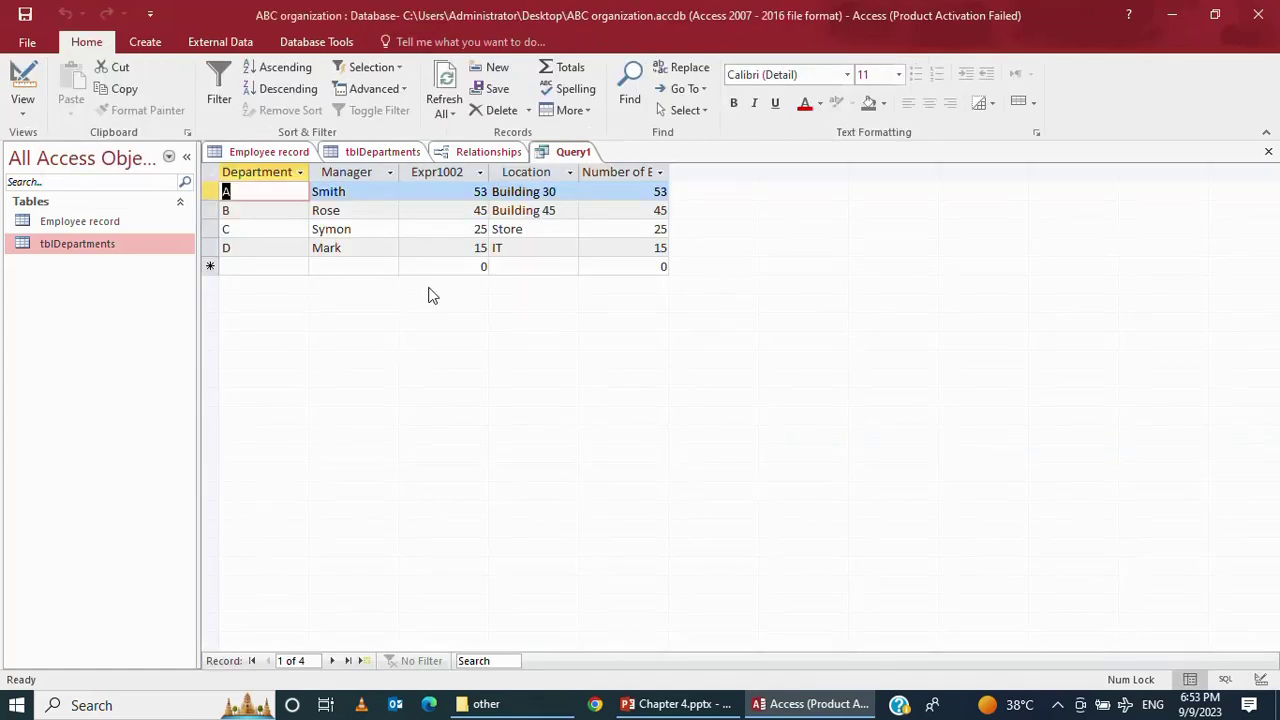
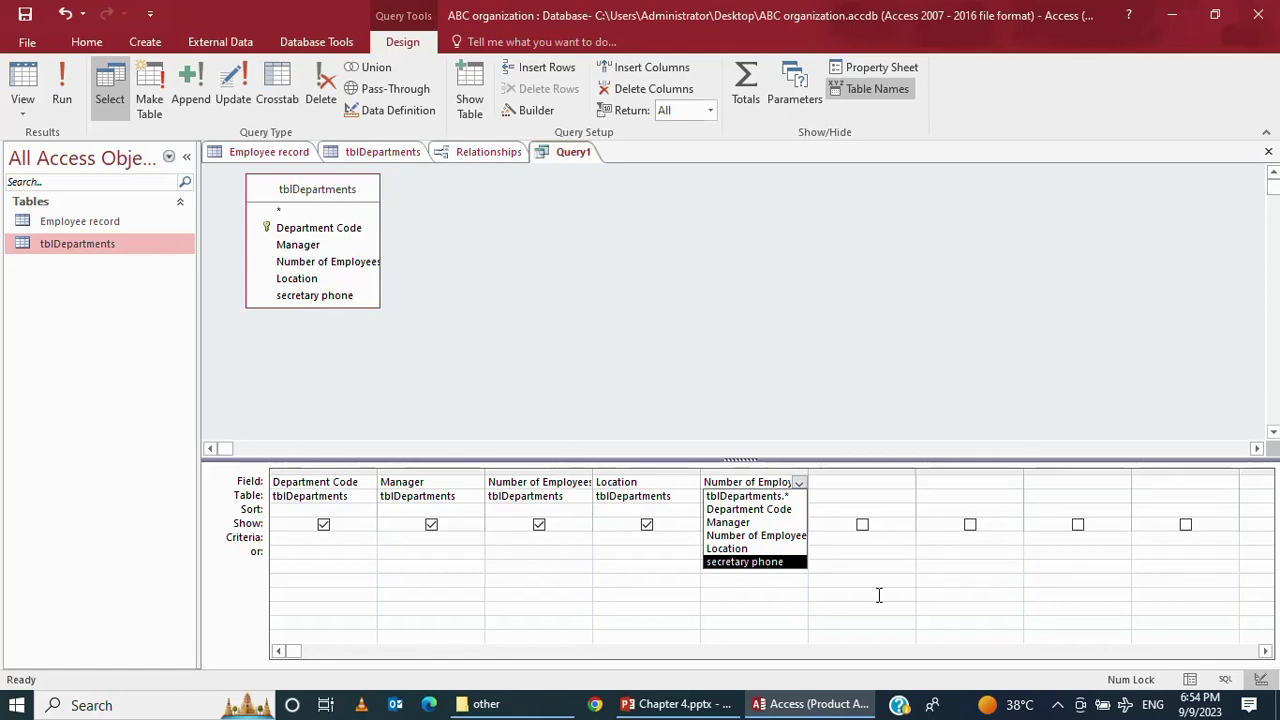
Exclude the duplicate Number of Employees column from the query output and clear its table name
click(791, 498)
click(793, 499)
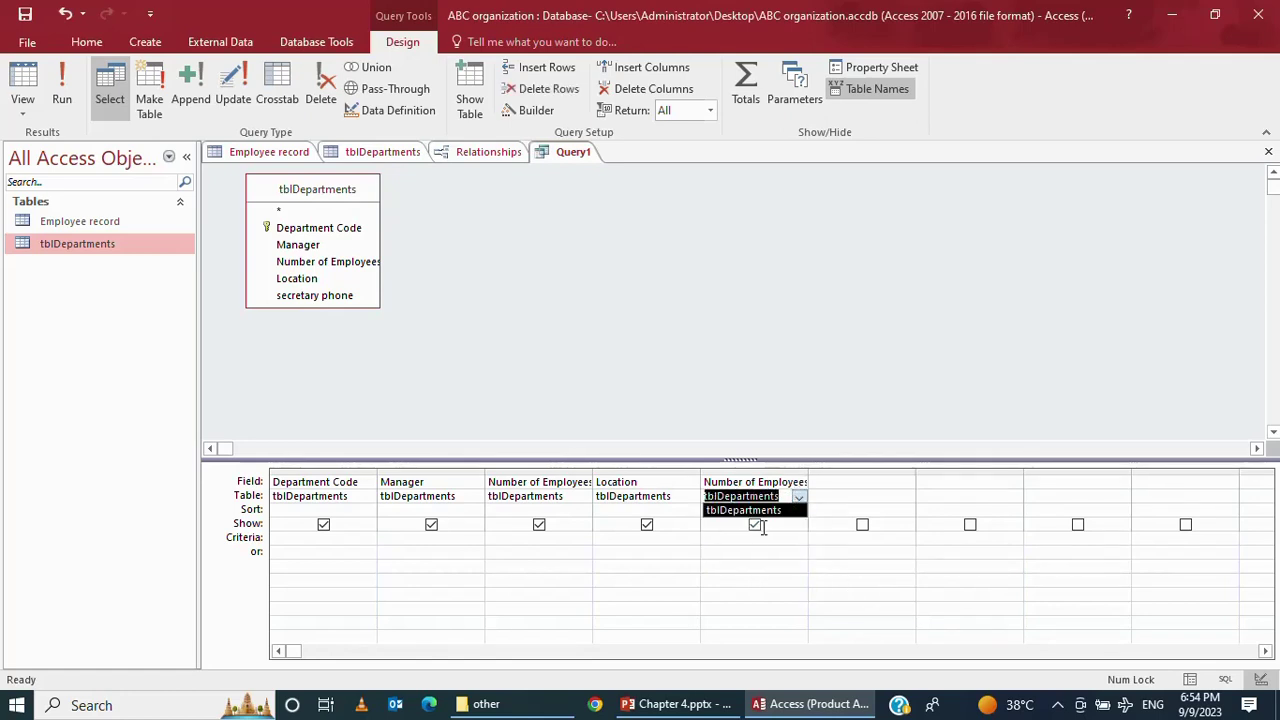
click(757, 524)
click(757, 510)
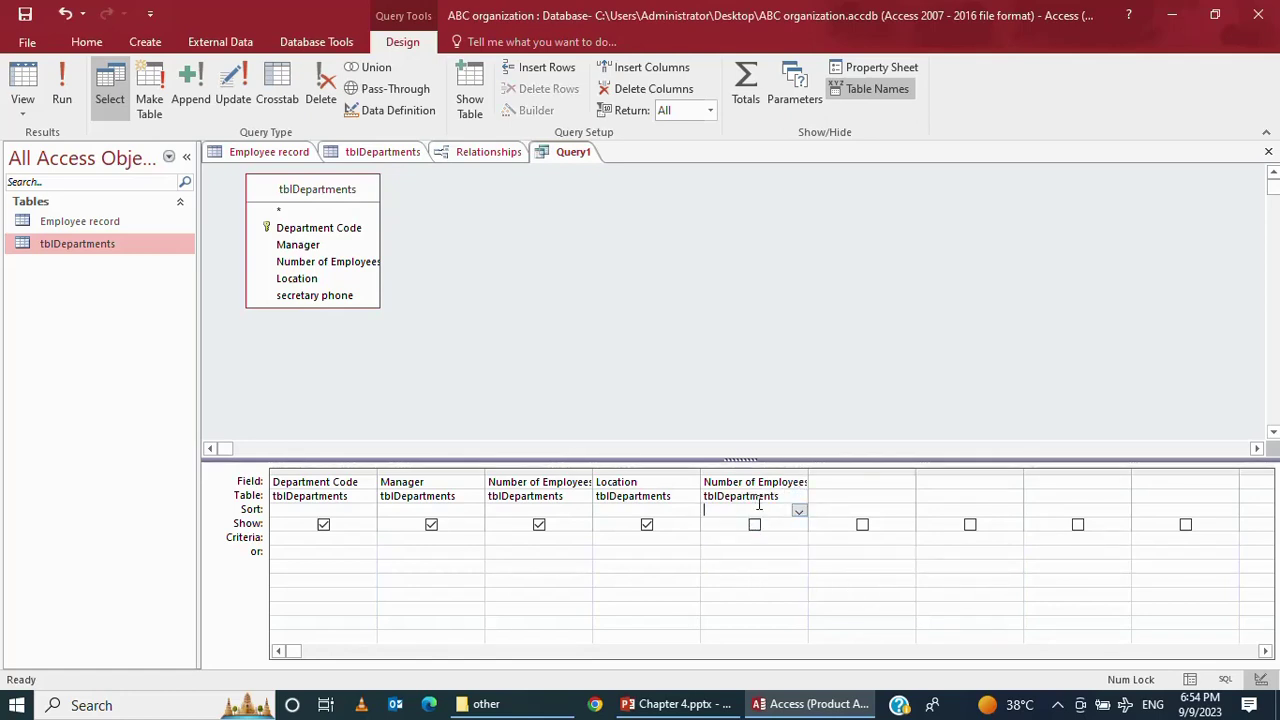
double_click(757, 510)
click(761, 500)
double_click(761, 497)
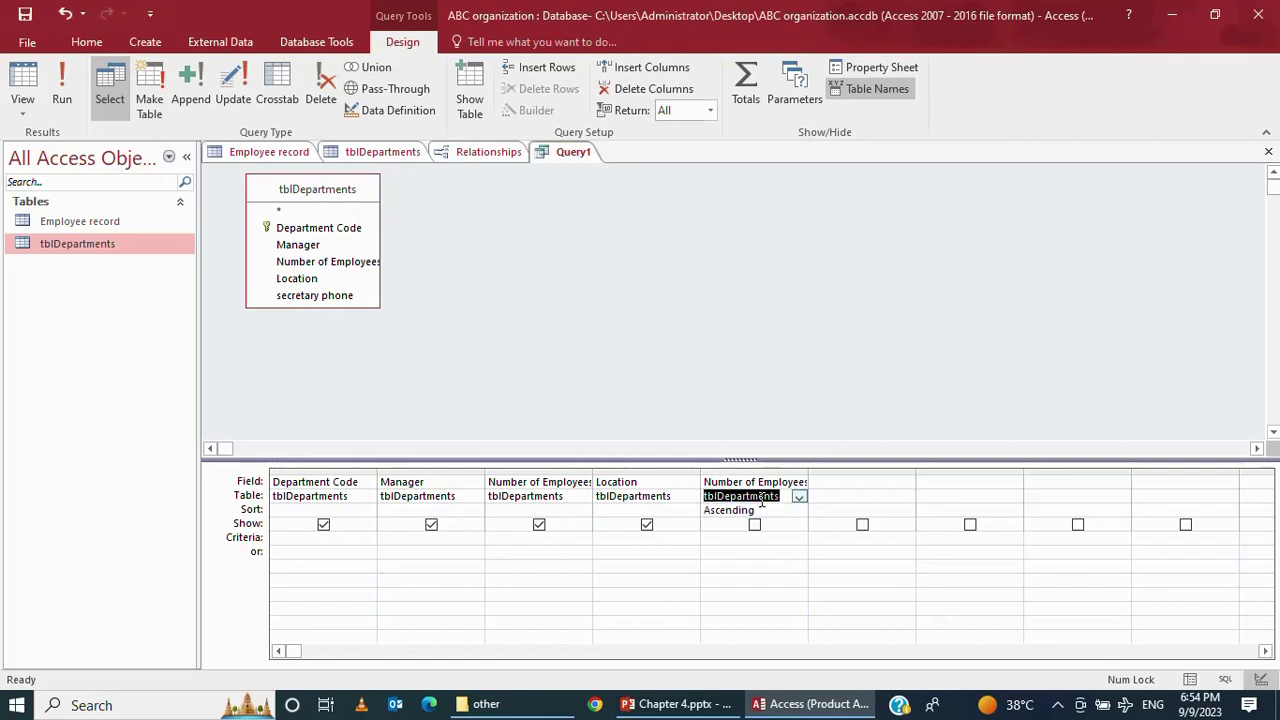
key(Delete)
Delete the duplicate Number of Employees field name from the fifth column of the query grid
double_click(760, 481)
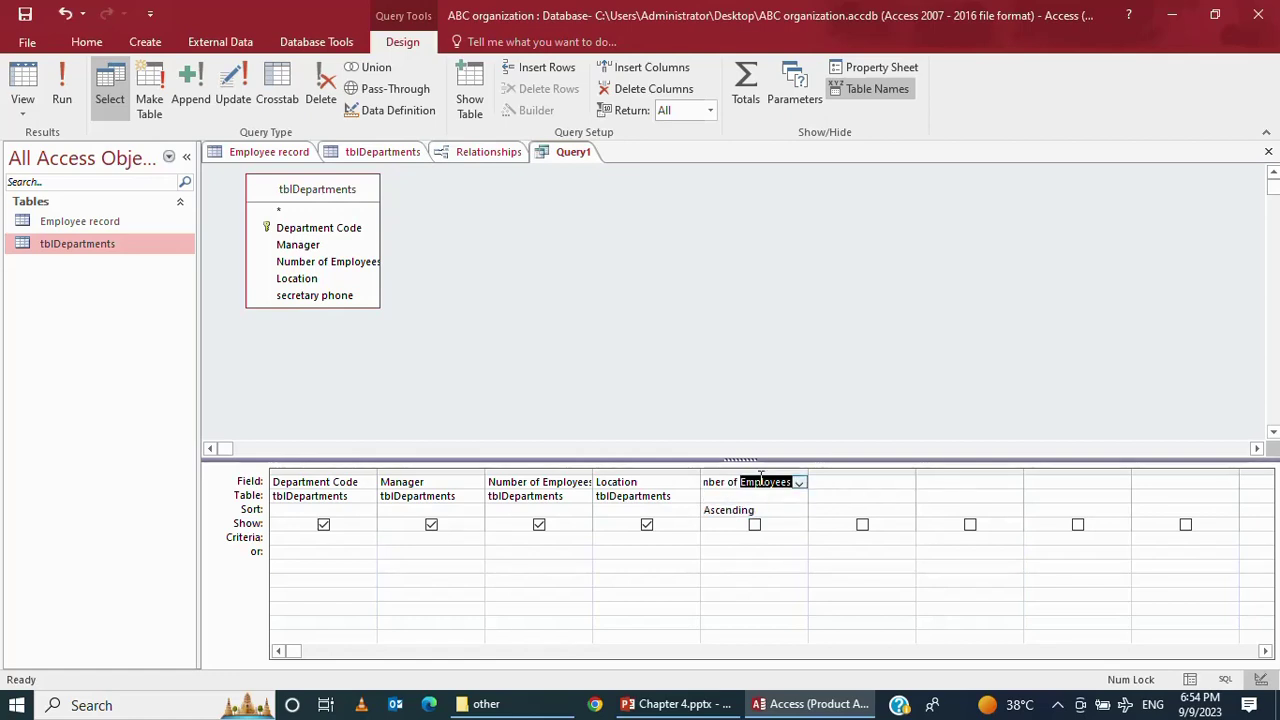
key(BackSpace)
key(Home)
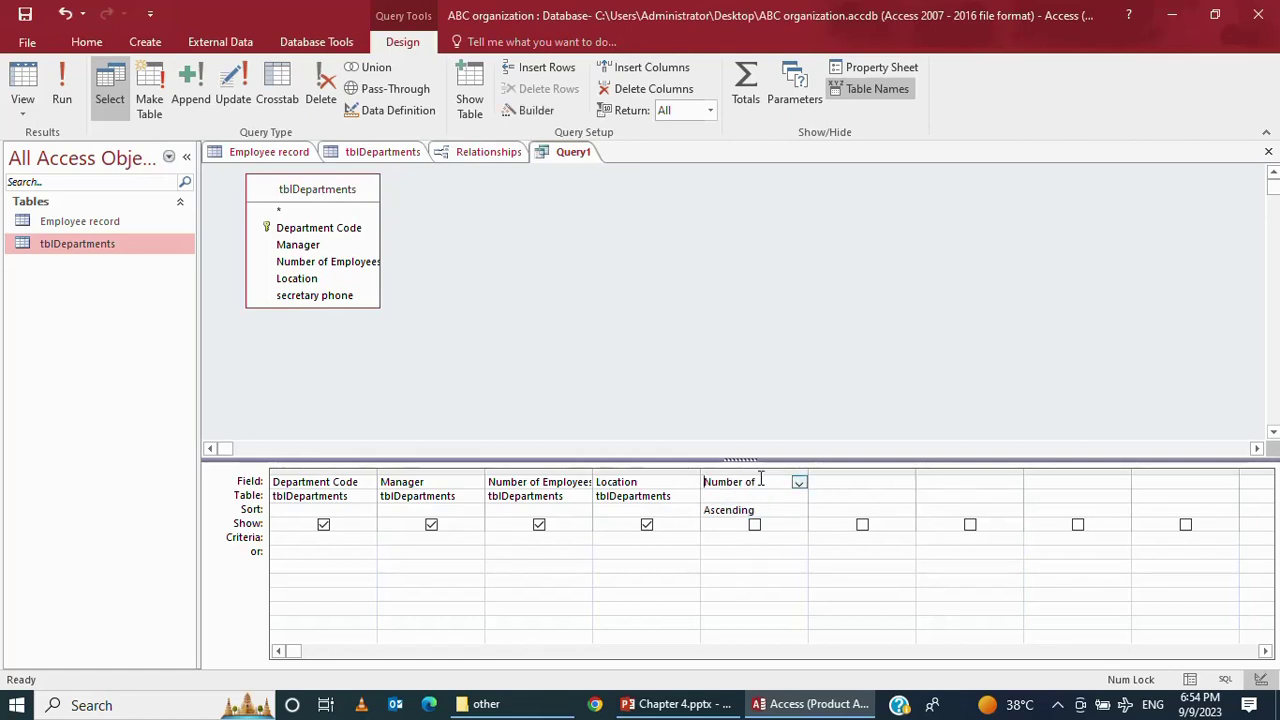
key(Delete)
key(Delete)
key(Delete)
key(Delete)
key(Delete)
key(Delete)
key(Delete)
key(Delete)
key(Delete)
key(Delete)
click(760, 509)
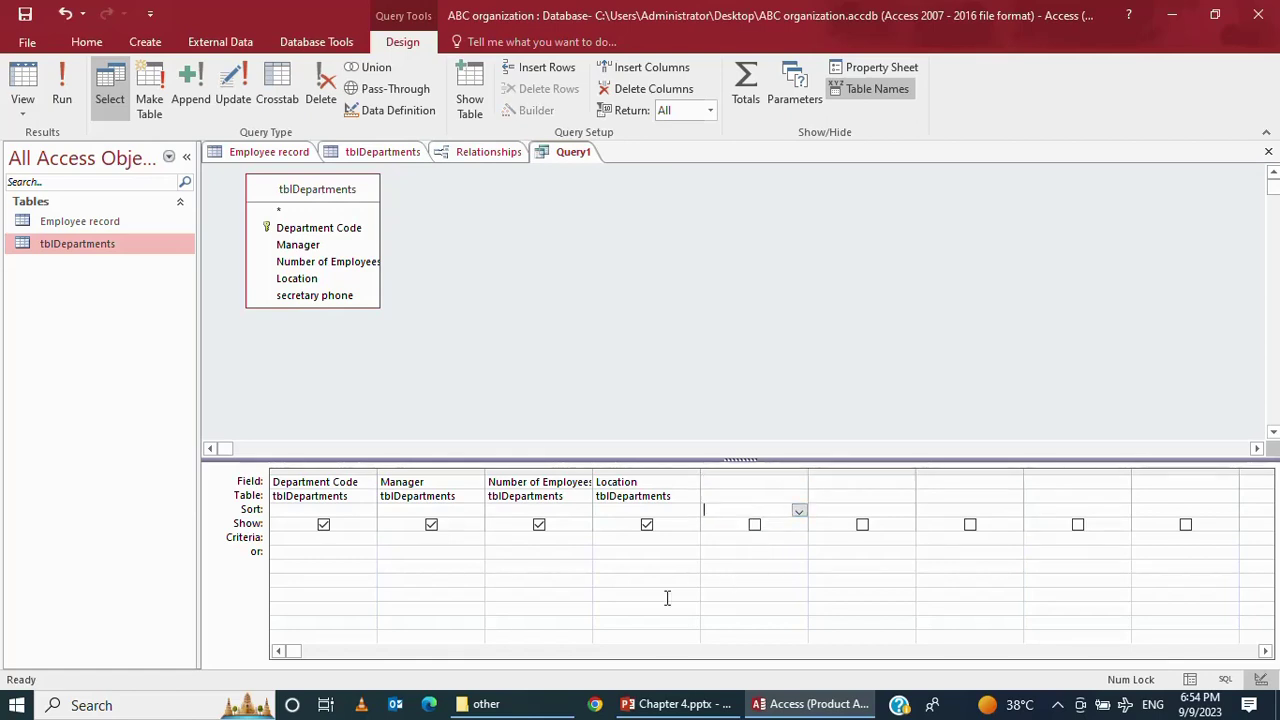
click(644, 552)
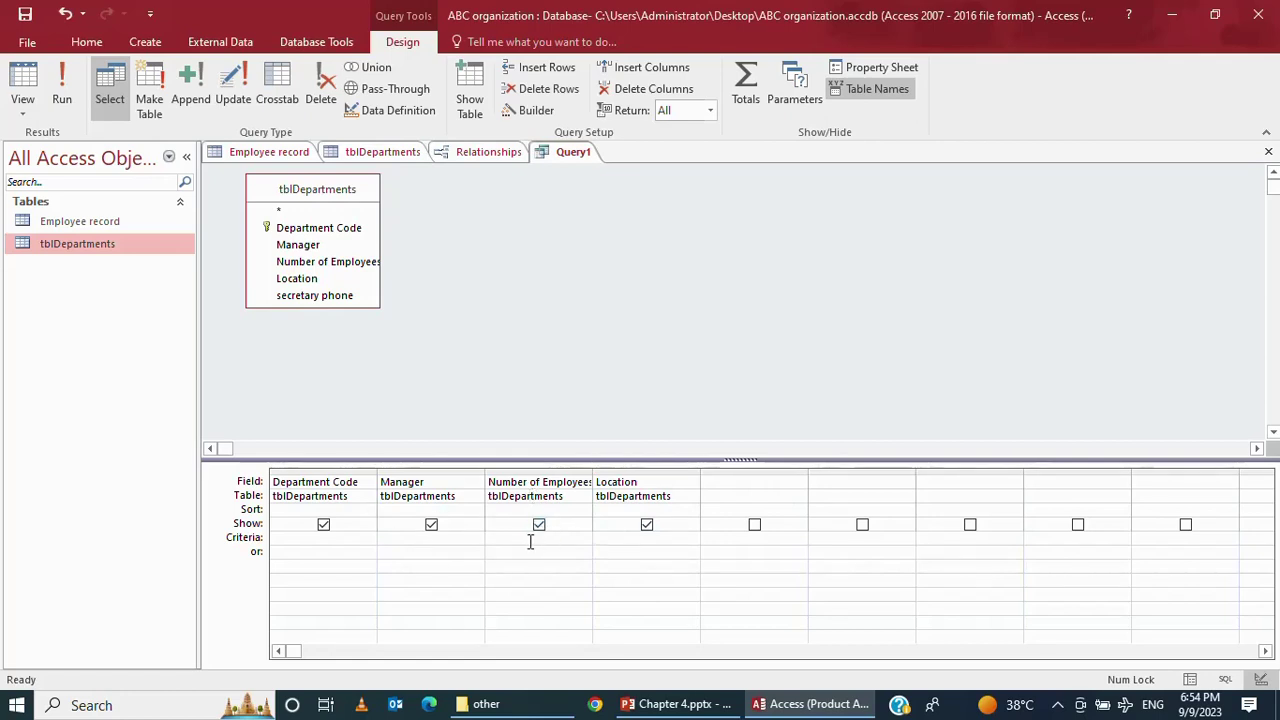
Set the criteria for Number of Employees to >40 and run the query
click(530, 541)
text(>40)
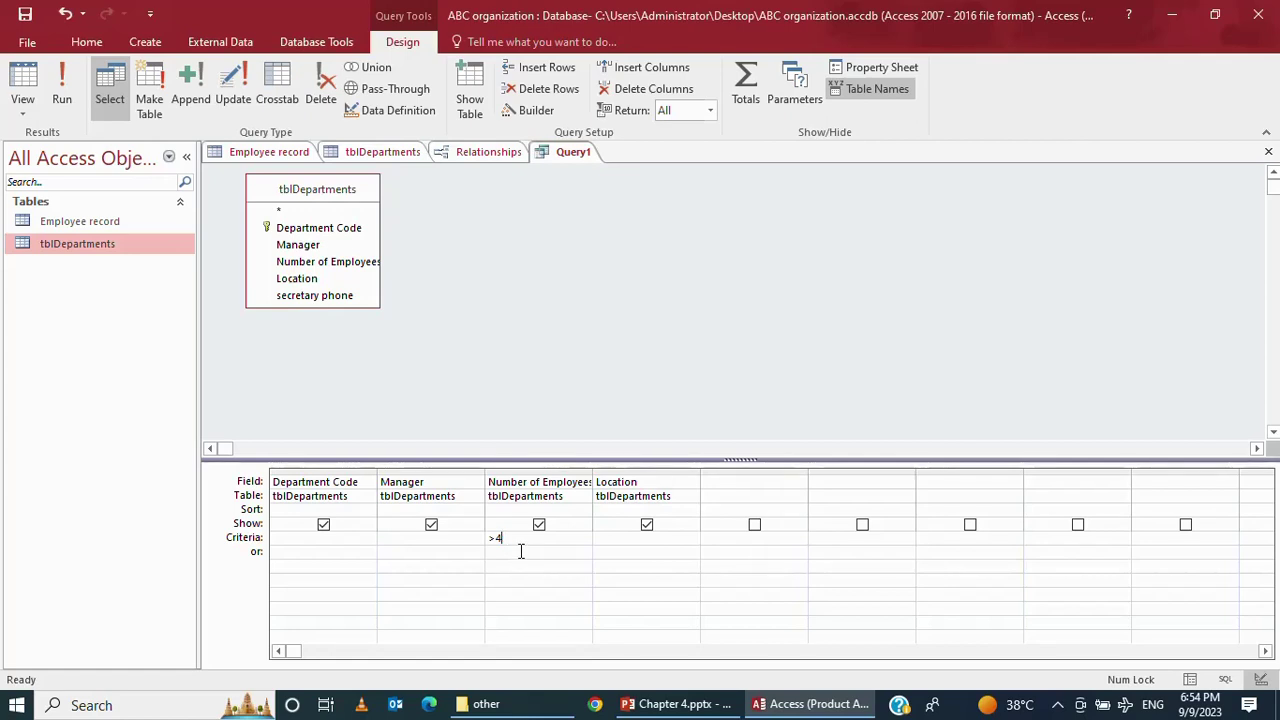
key(BackSpace)
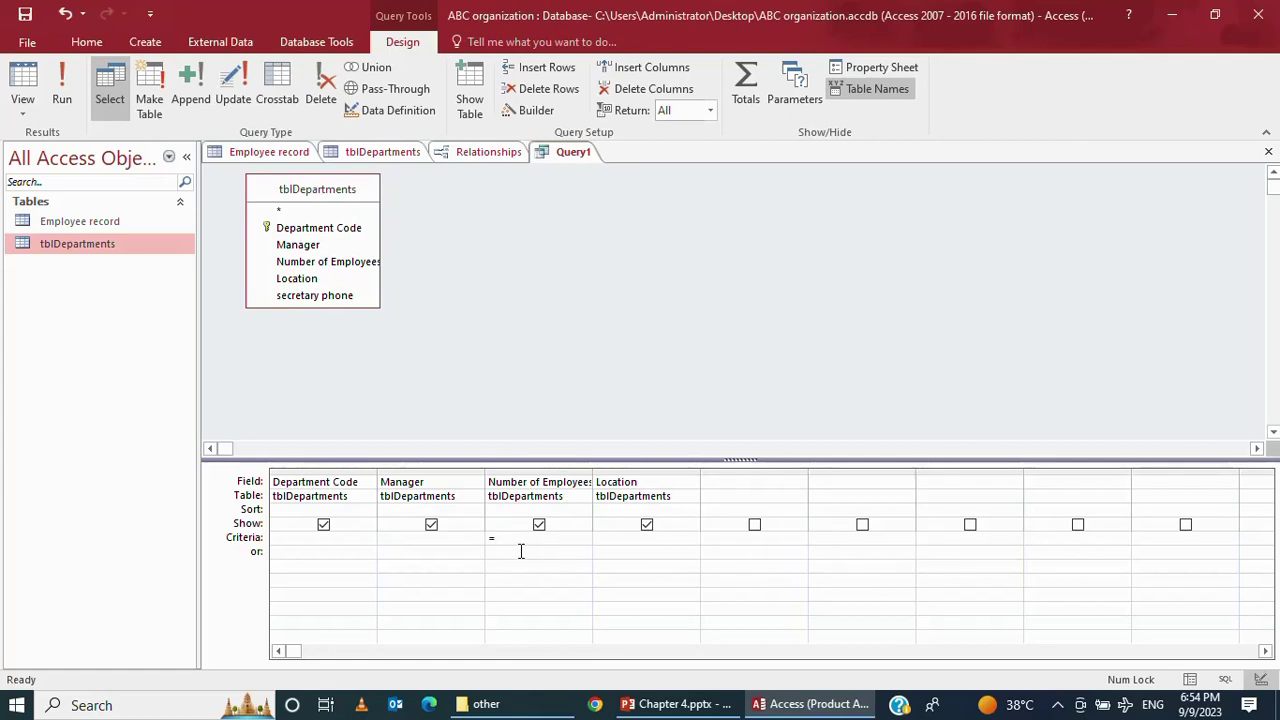
key(BackSpace)
key(BackSpace)
key(BackSpace)
text(>40)
click(63, 85)
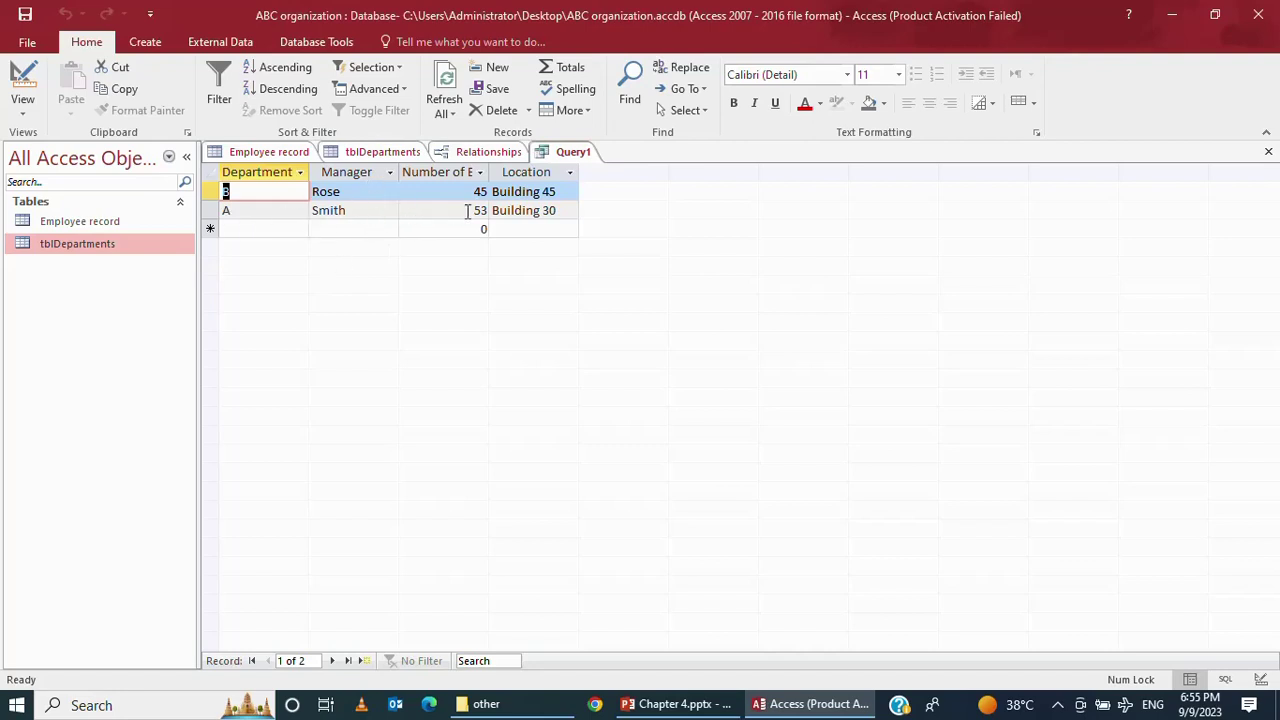
Return the query to Design View to review its setup, and run it again
click(22, 112)
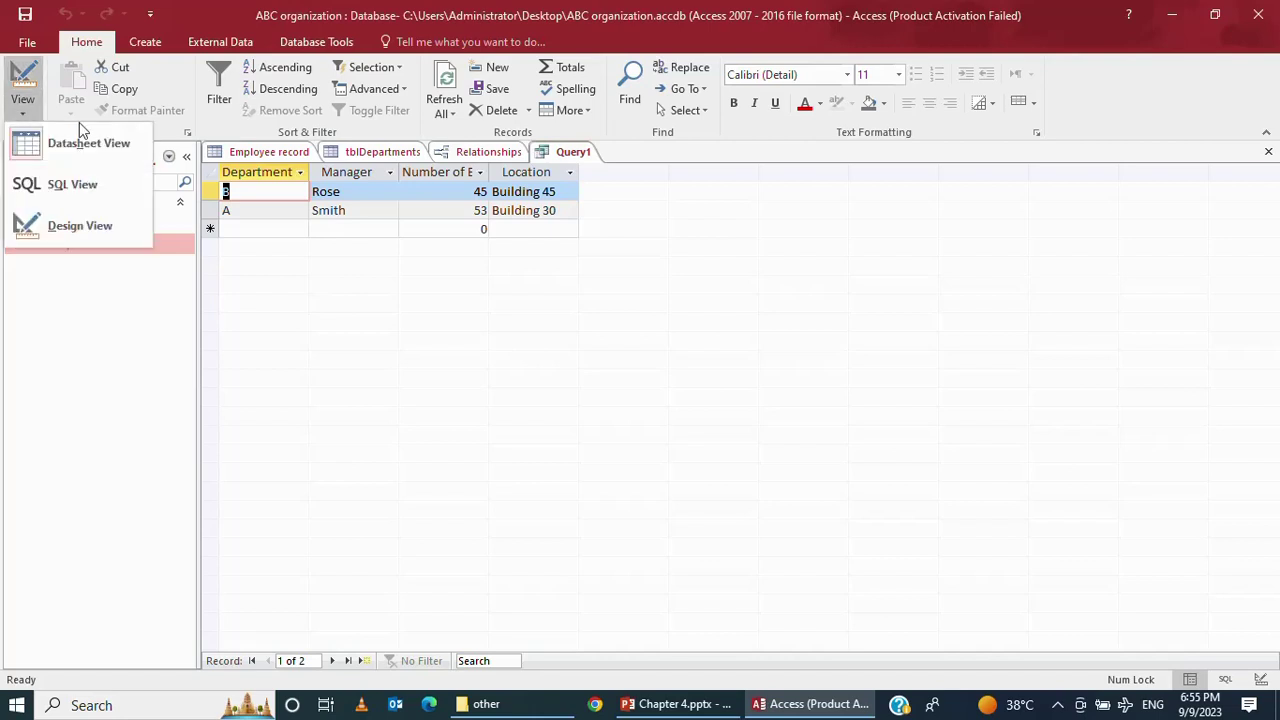
click(62, 212)
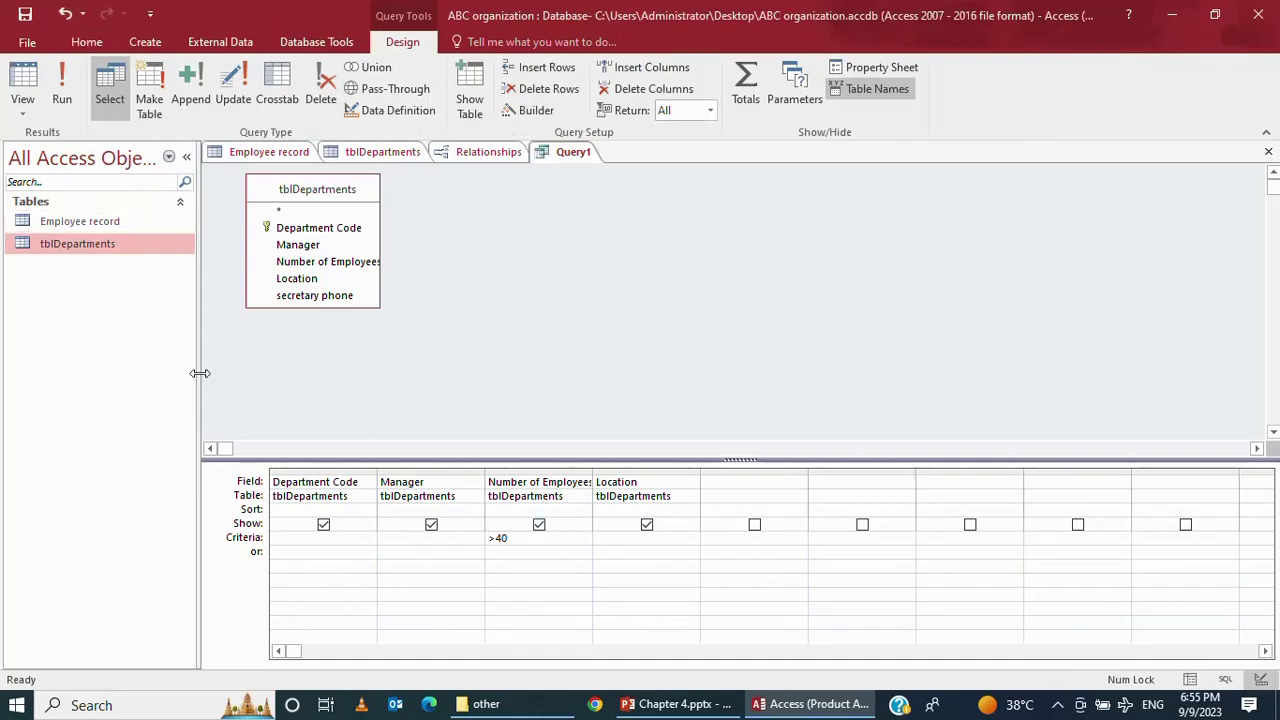
click(22, 113)
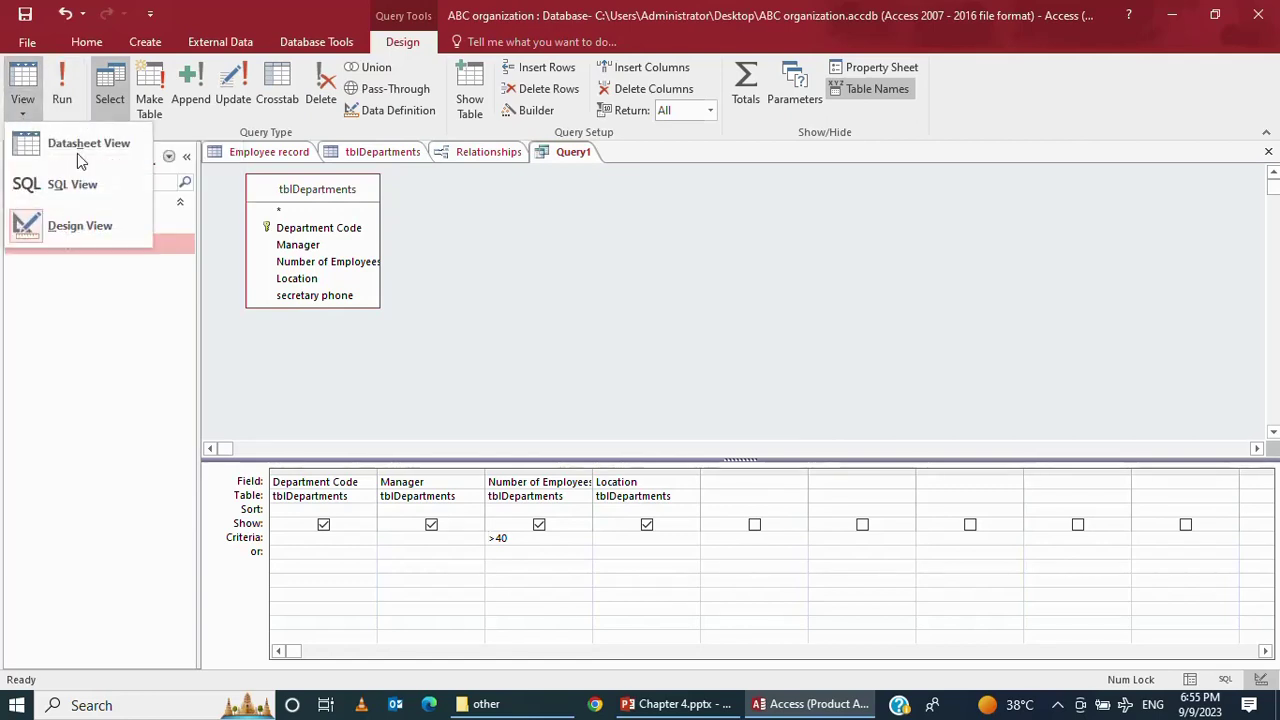
click(62, 85)
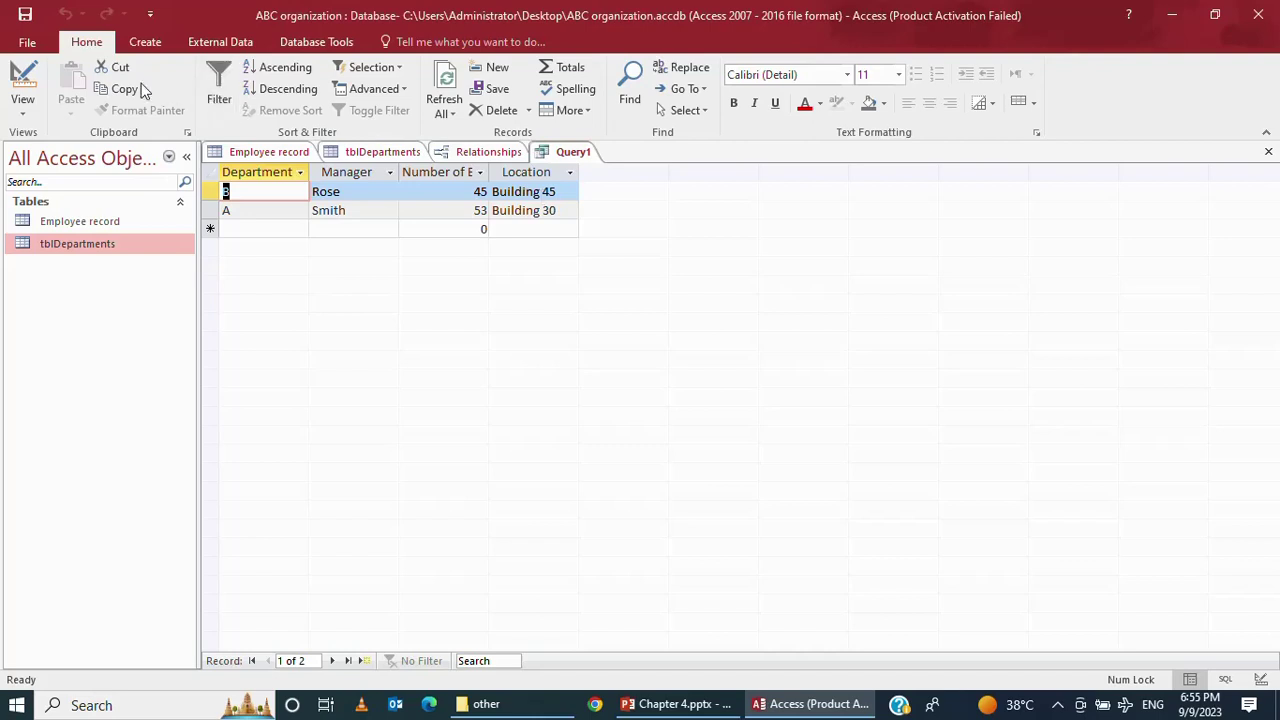
Return the query to Design View, try ="Building" as the Location criteria, and run the query
click(30, 116)
click(30, 116)
click(23, 112)
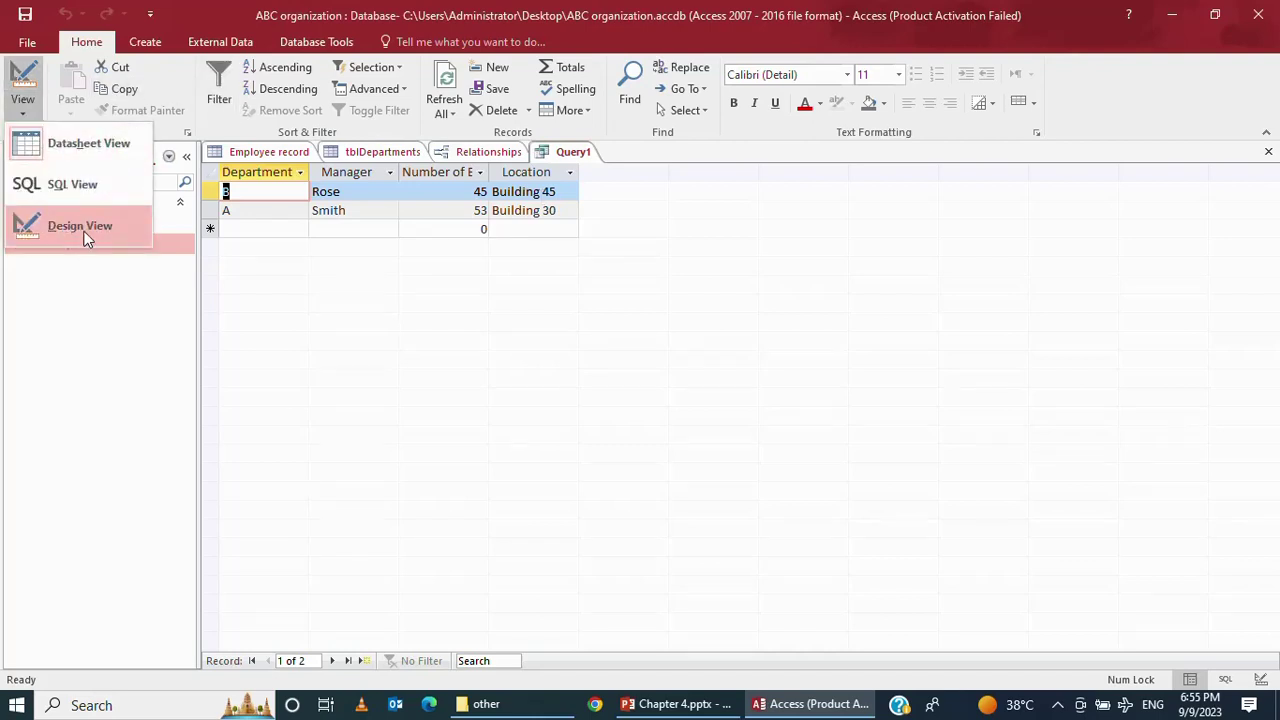
click(86, 234)
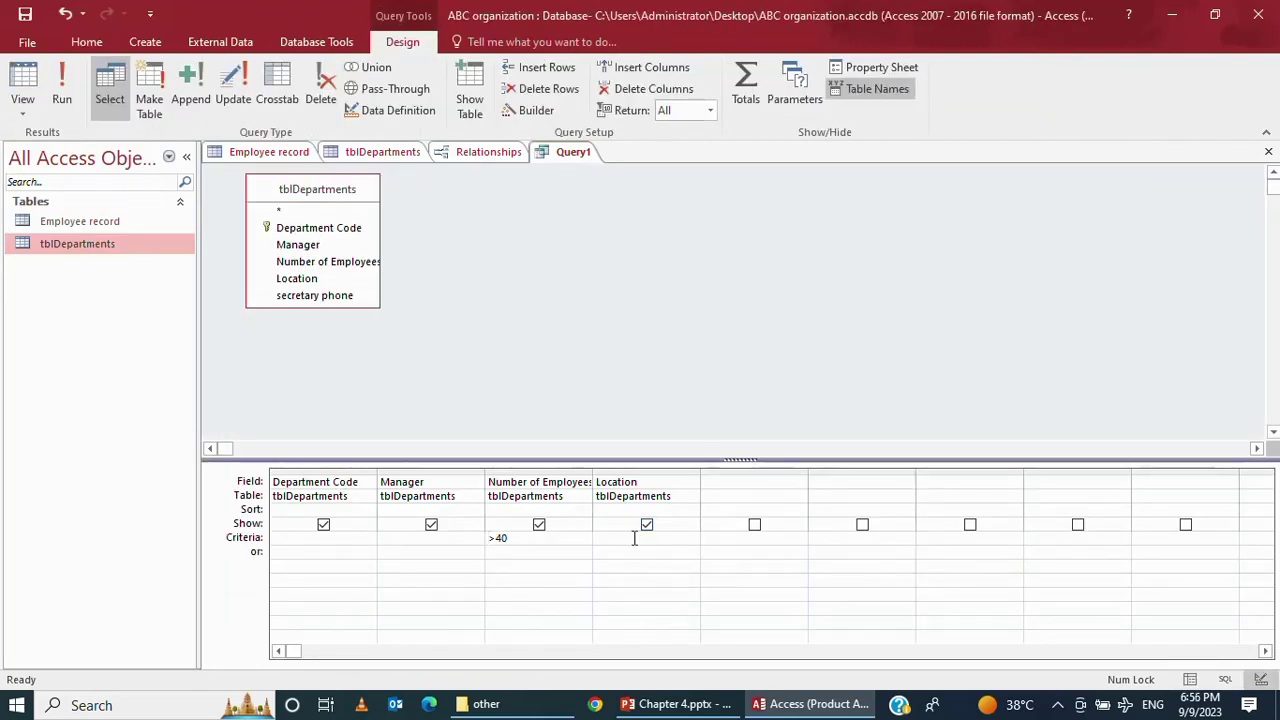
text(=buil)
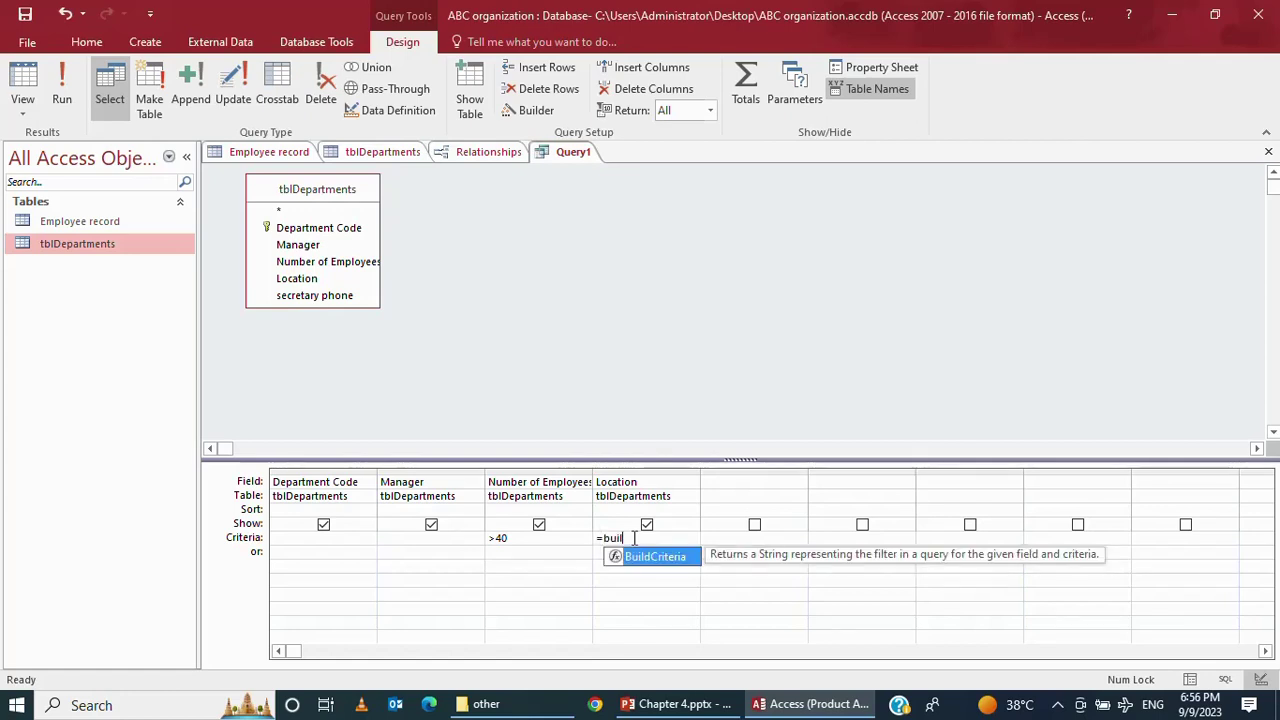
text(ding)
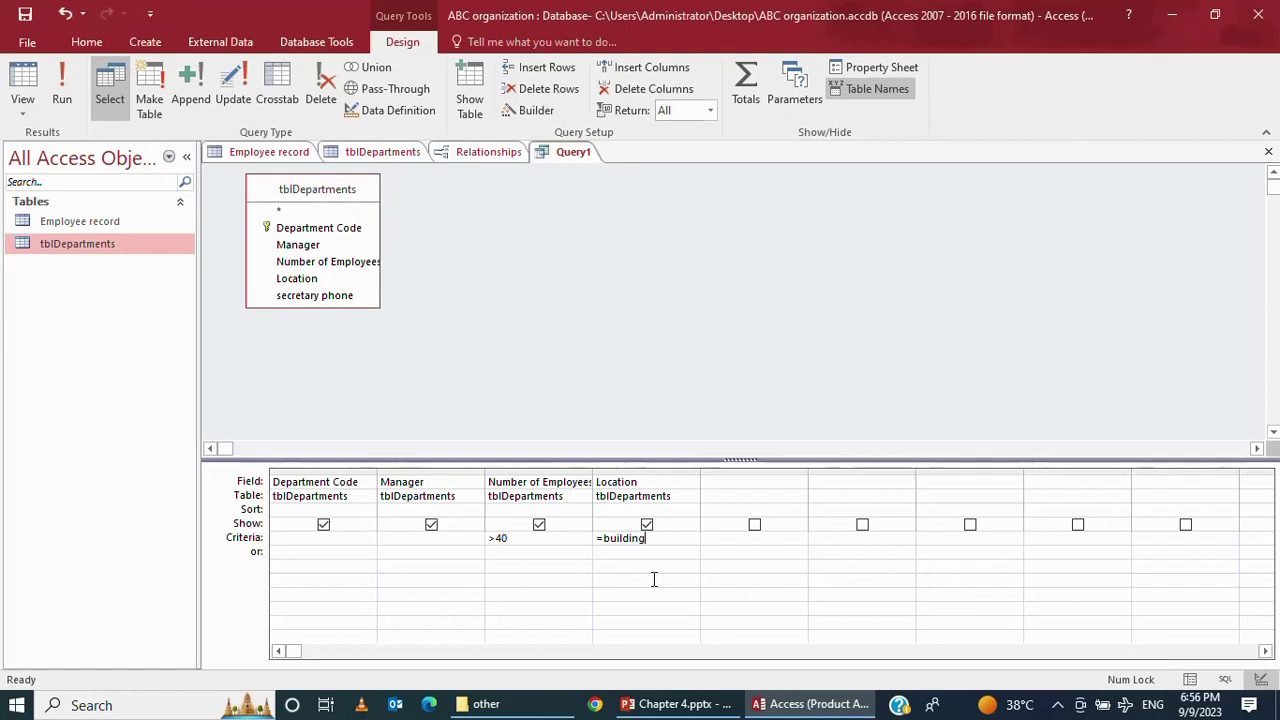
click(611, 541)
key(Delete)
text(B)
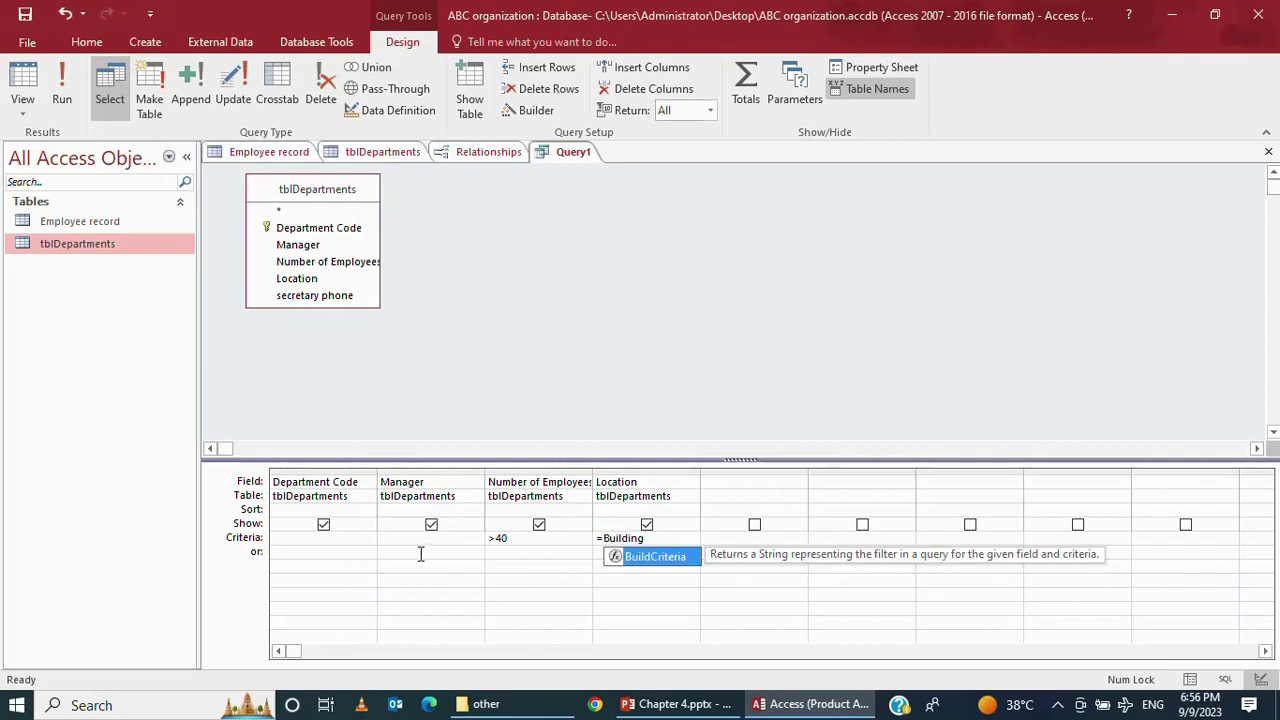
click(421, 554)
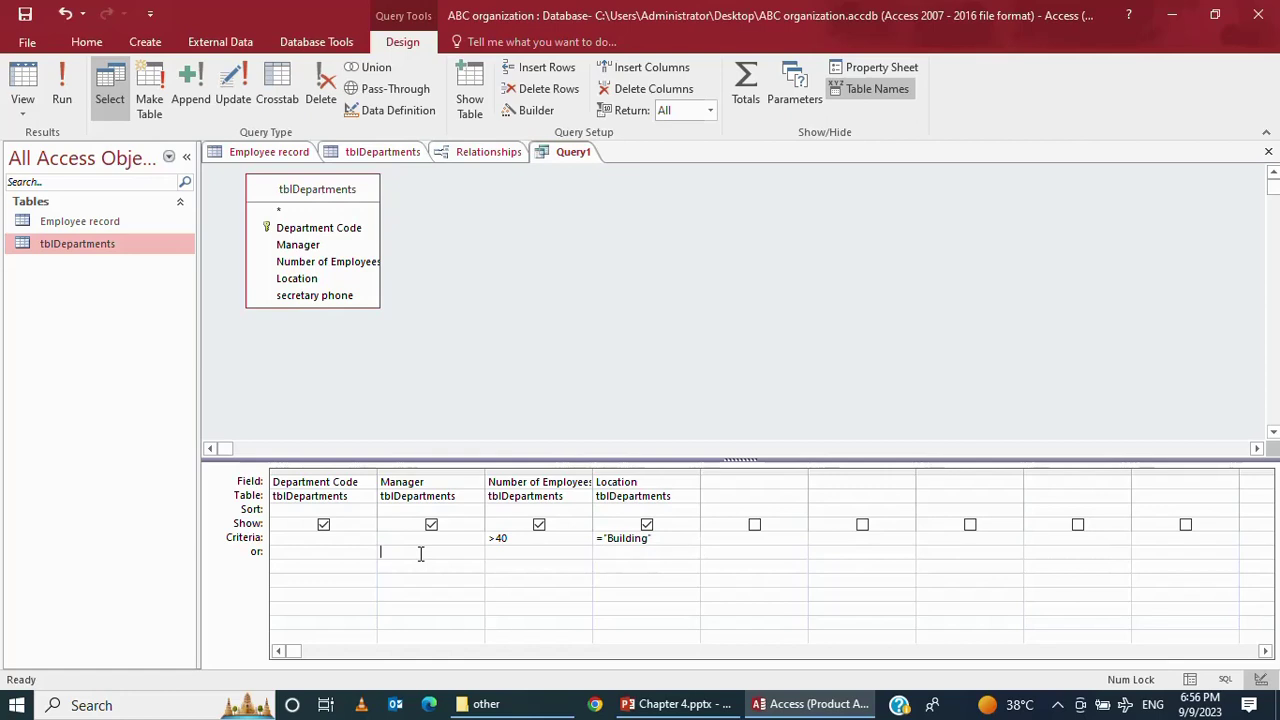
click(60, 101)
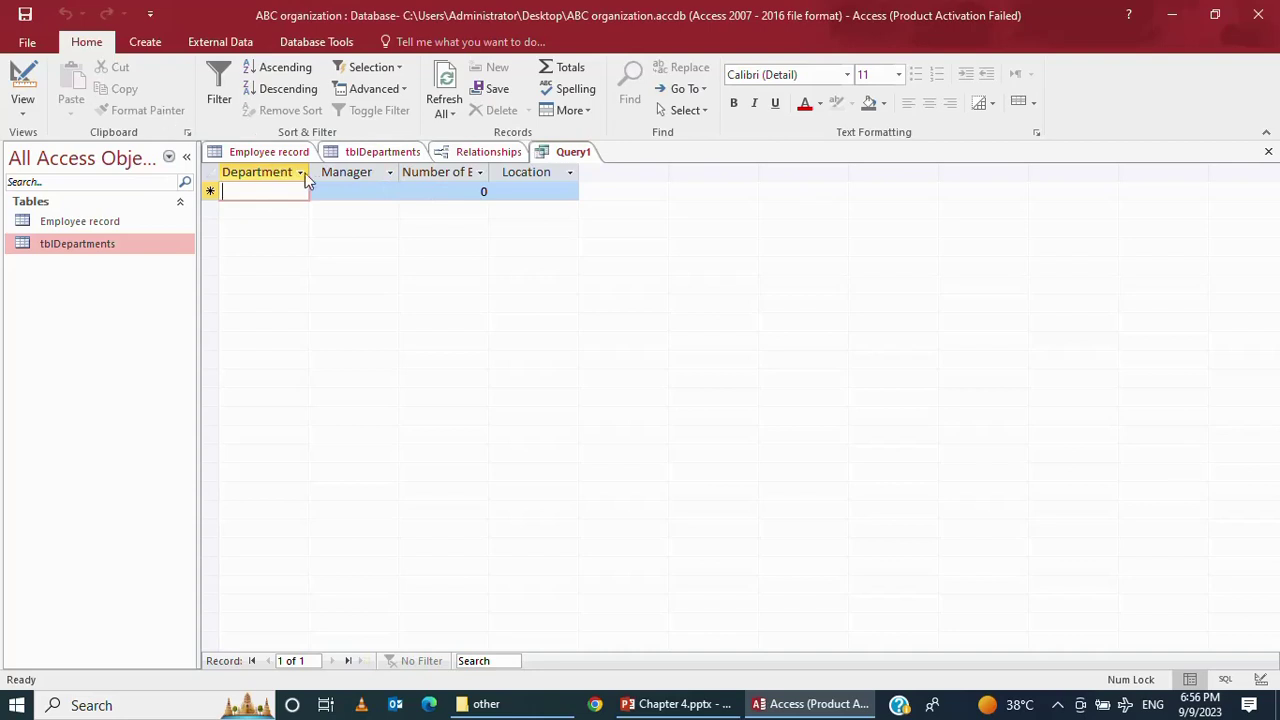
Reopen the query in Design View and clear the Location criteria
click(25, 114)
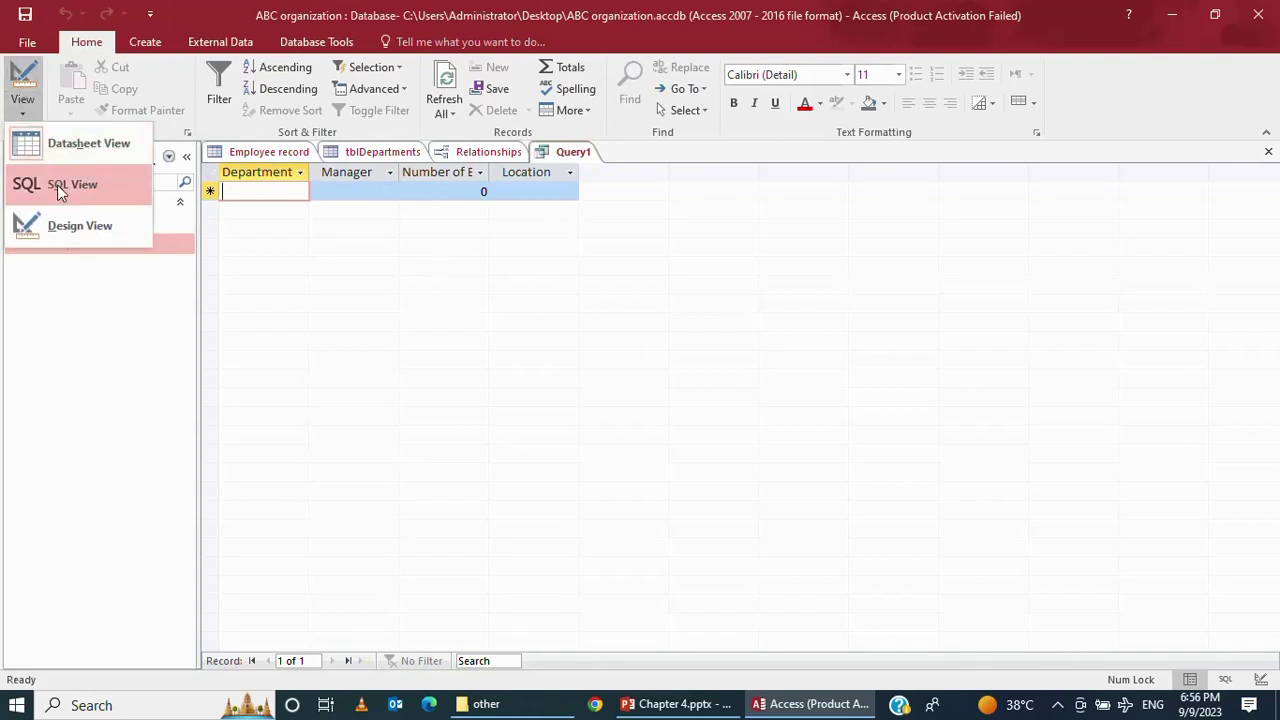
click(86, 232)
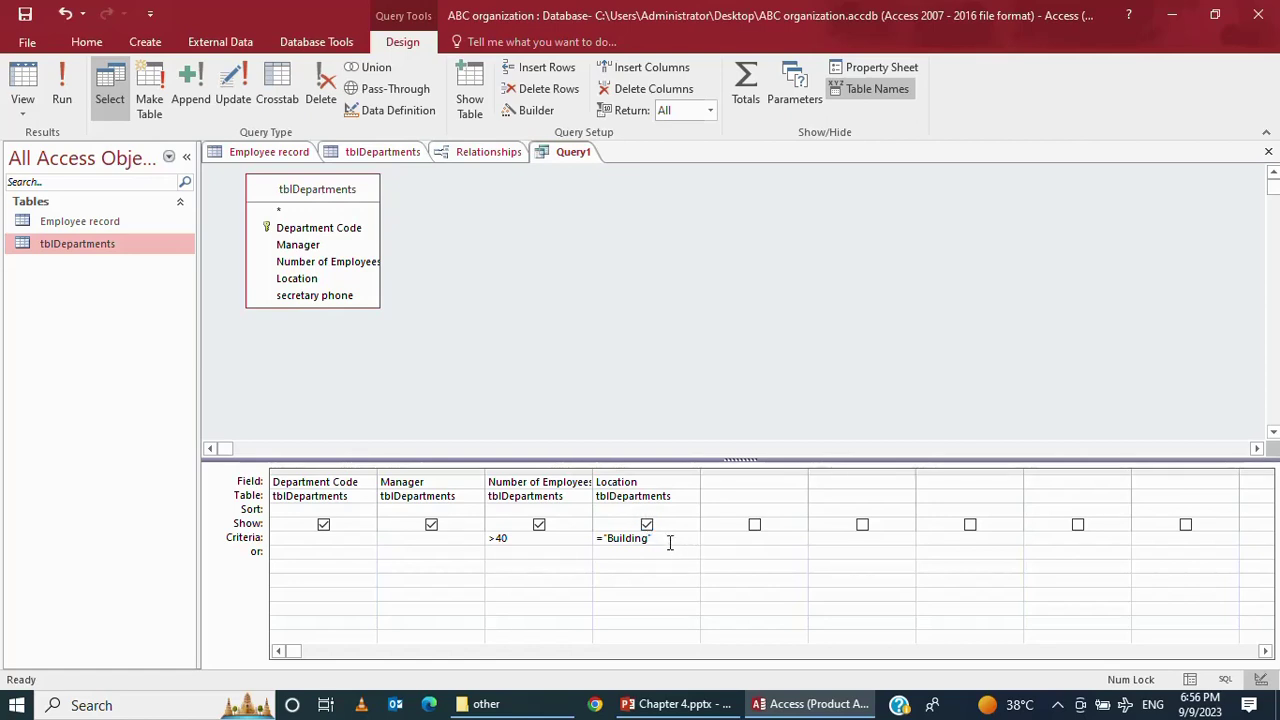
key(BackSpace)
key(BackSpace)
key(BackSpace)
key(BackSpace)
key(BackSpace)
key(BackSpace)
key(BackSpace)
key(BackSpace)
key(BackSpace)
key(BackSpace)
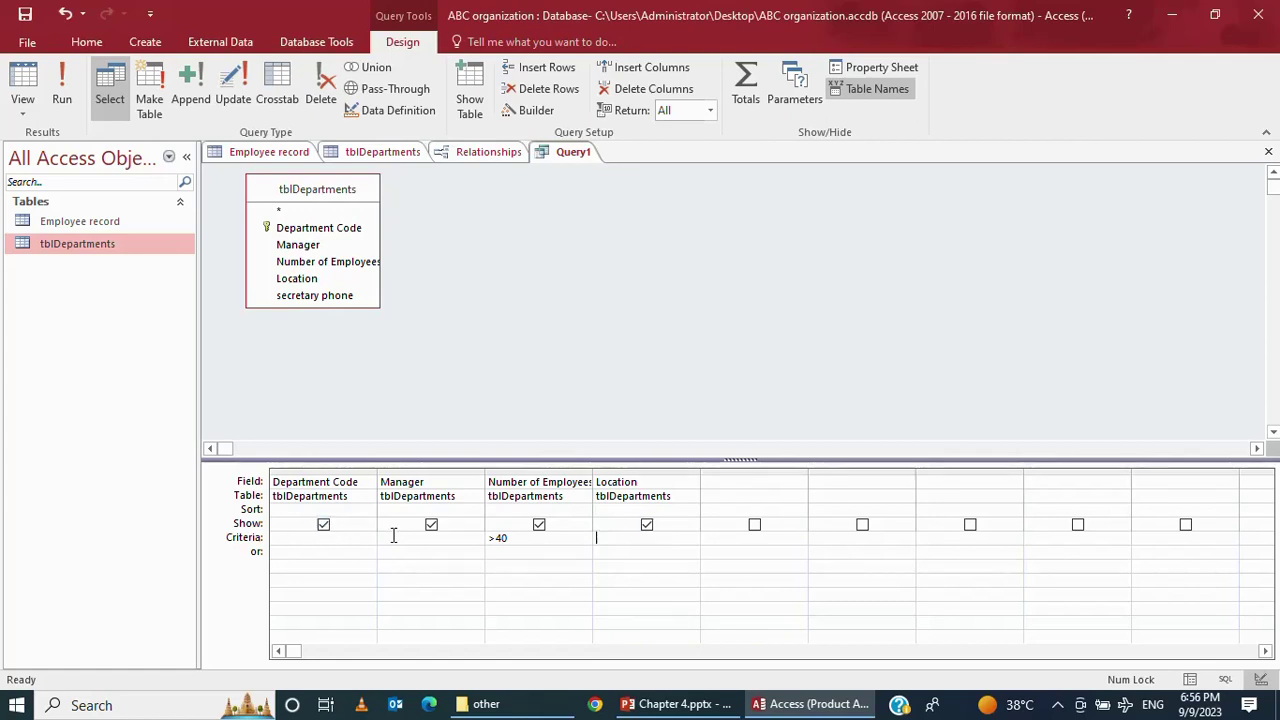
Clear the Number of Employees criteria and run the query without any filter
click(515, 537)
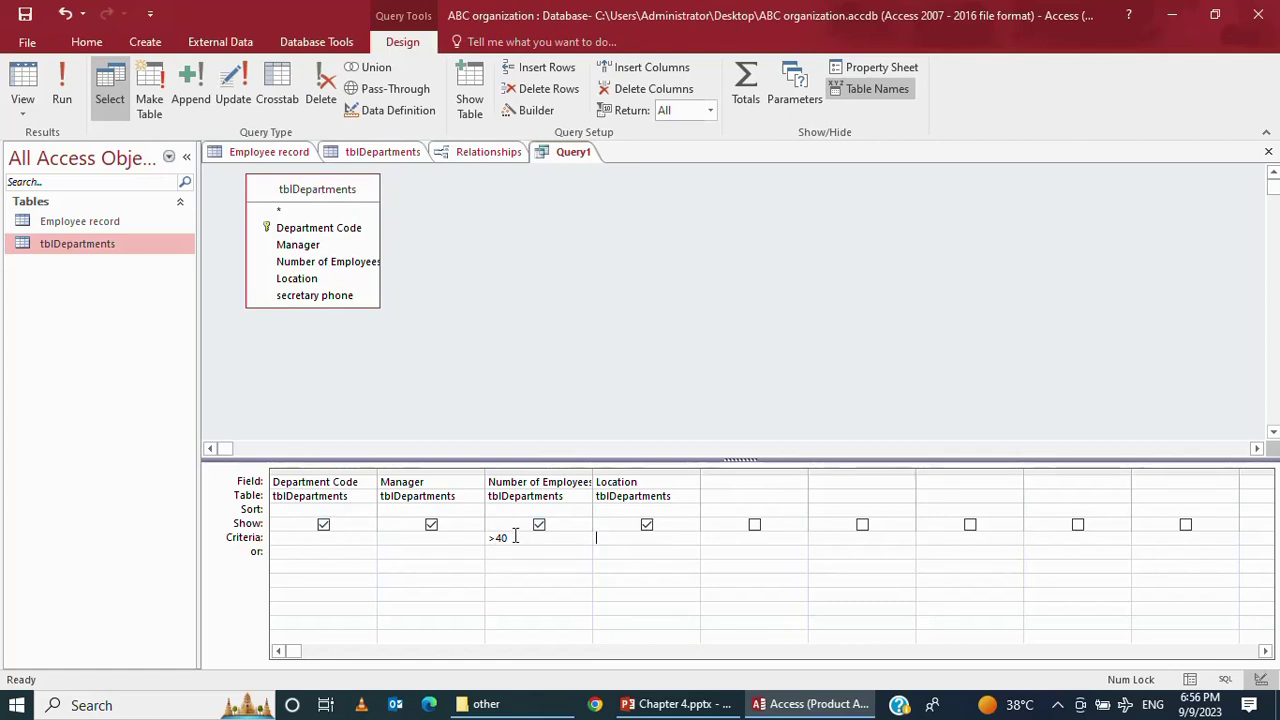
key(BackSpace)
key(BackSpace)
key(BackSpace)
click(78, 104)
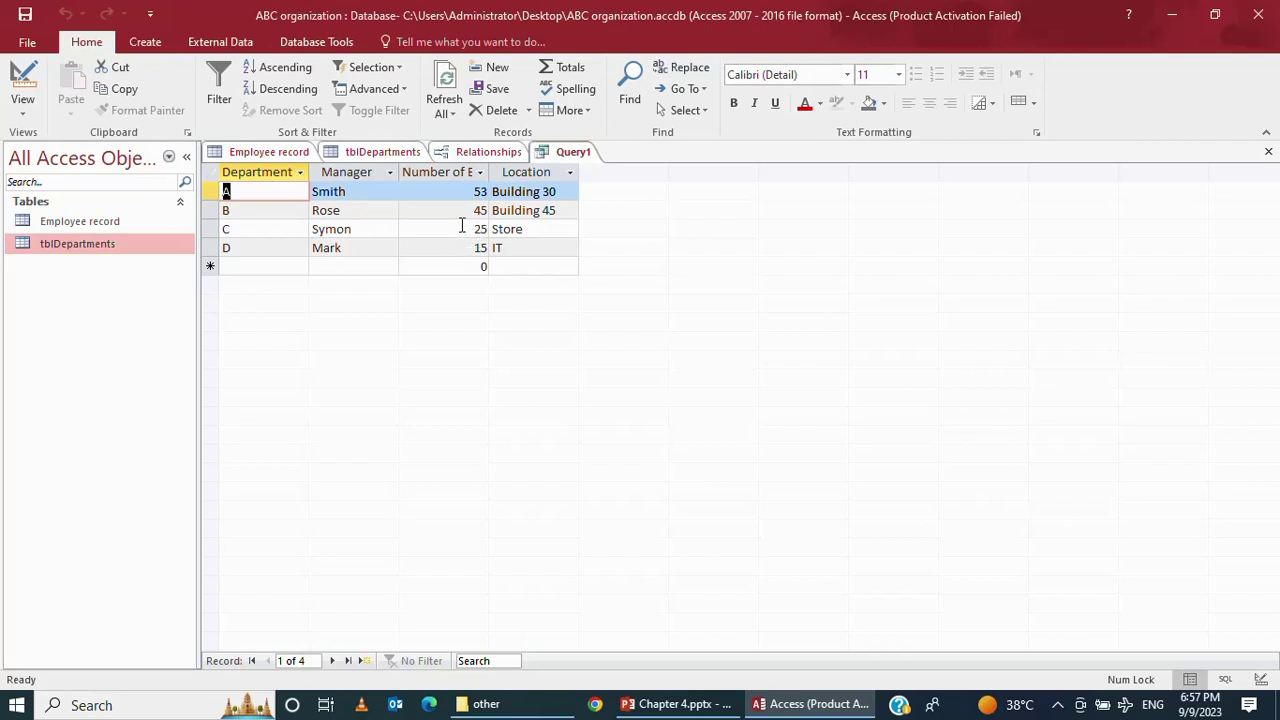
Set the Number of Employees criteria to <30 in Design View, run the query, and reopen its design
click(27, 119)
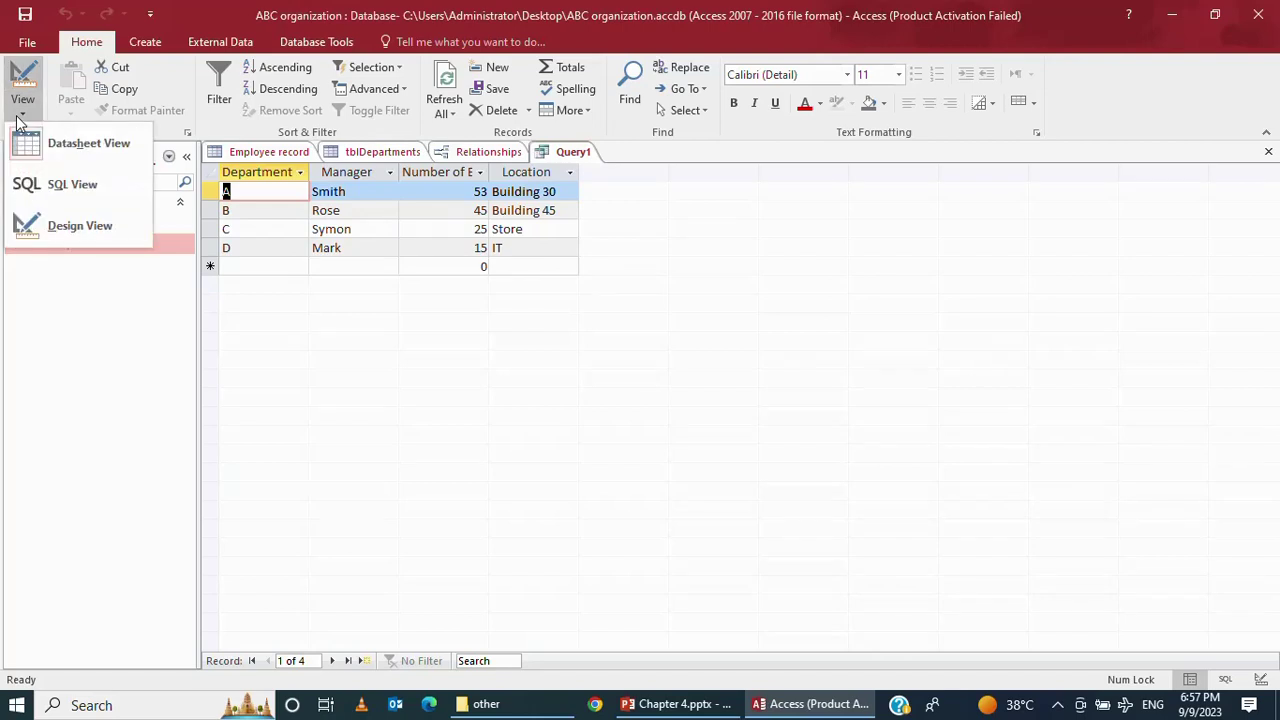
click(52, 216)
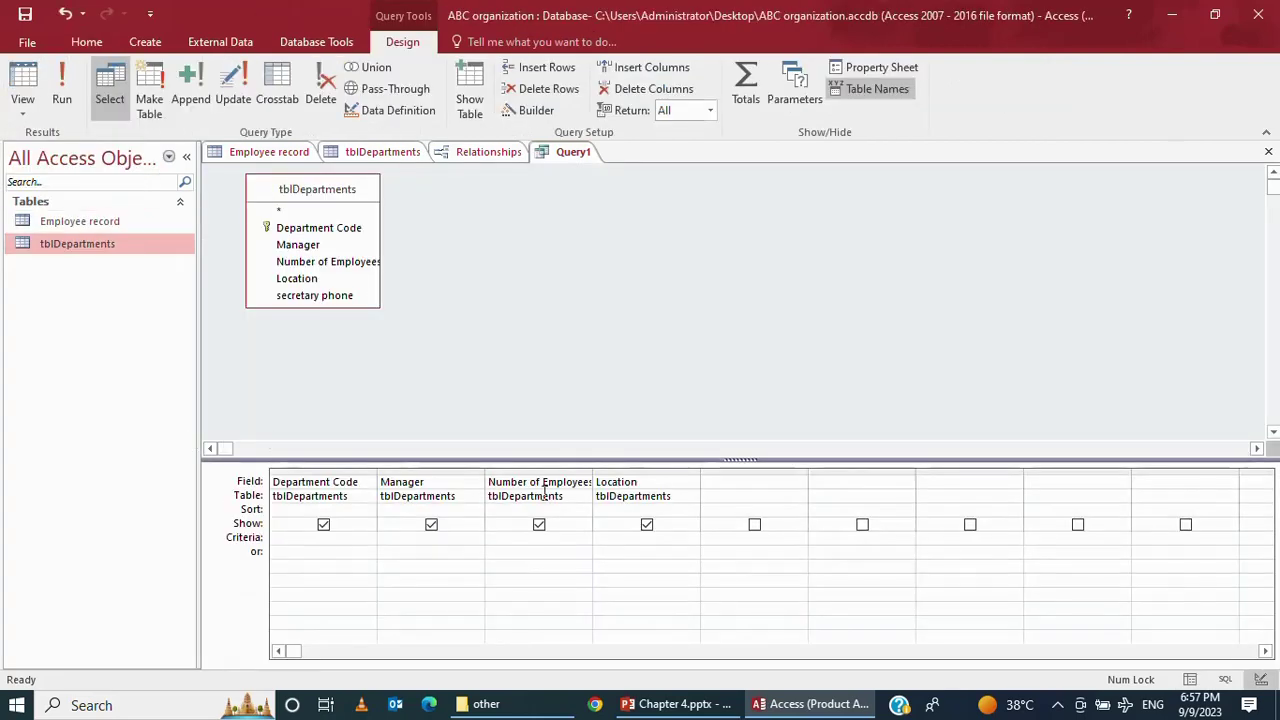
click(528, 539)
text(<30)
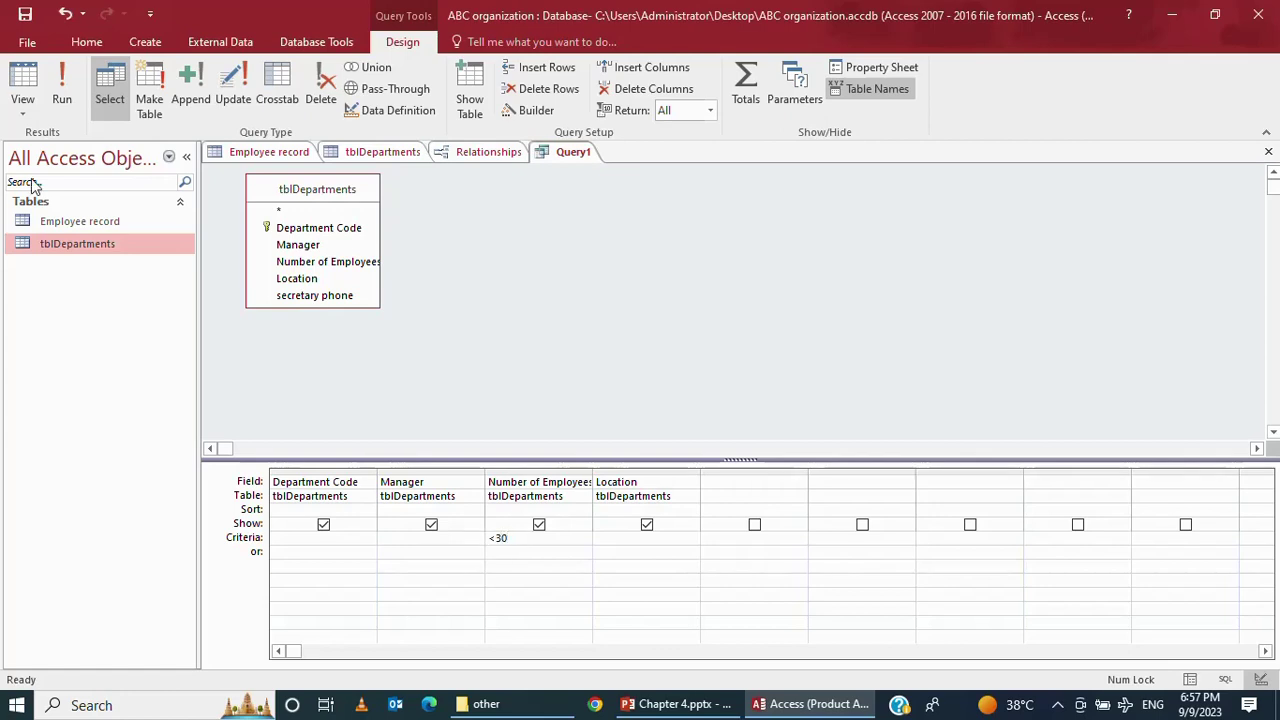
click(68, 78)
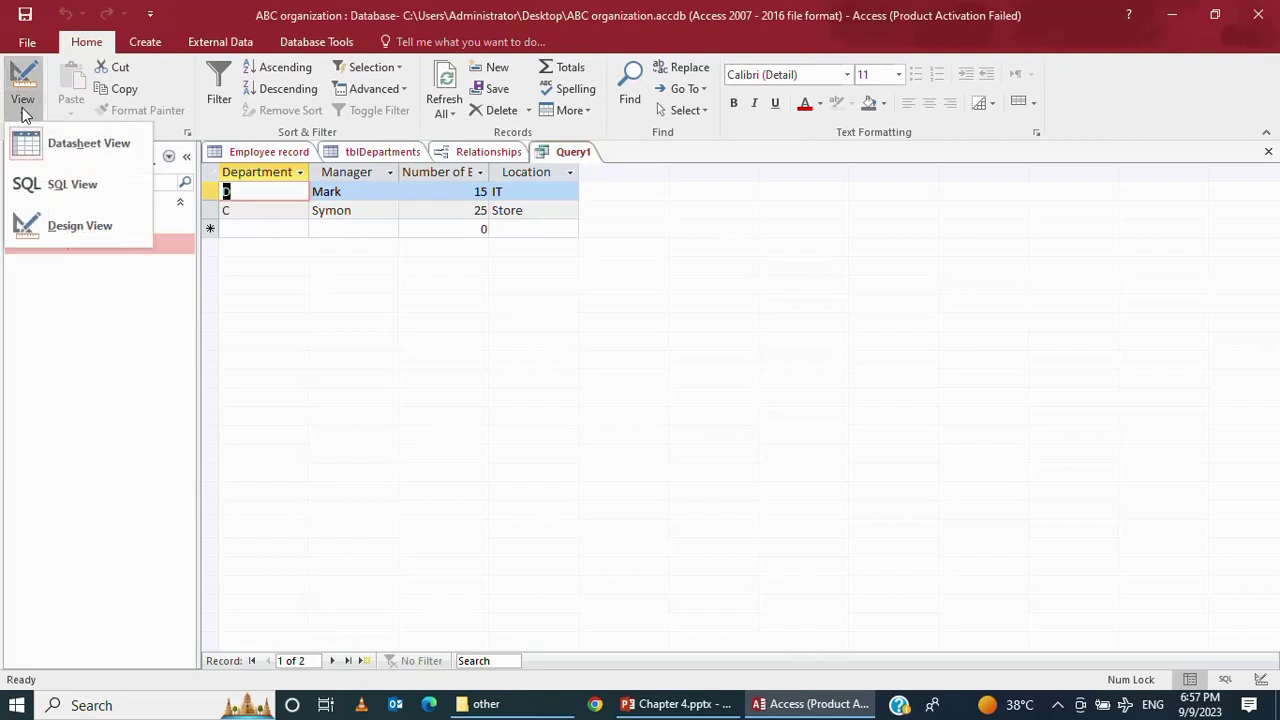
click(80, 226)
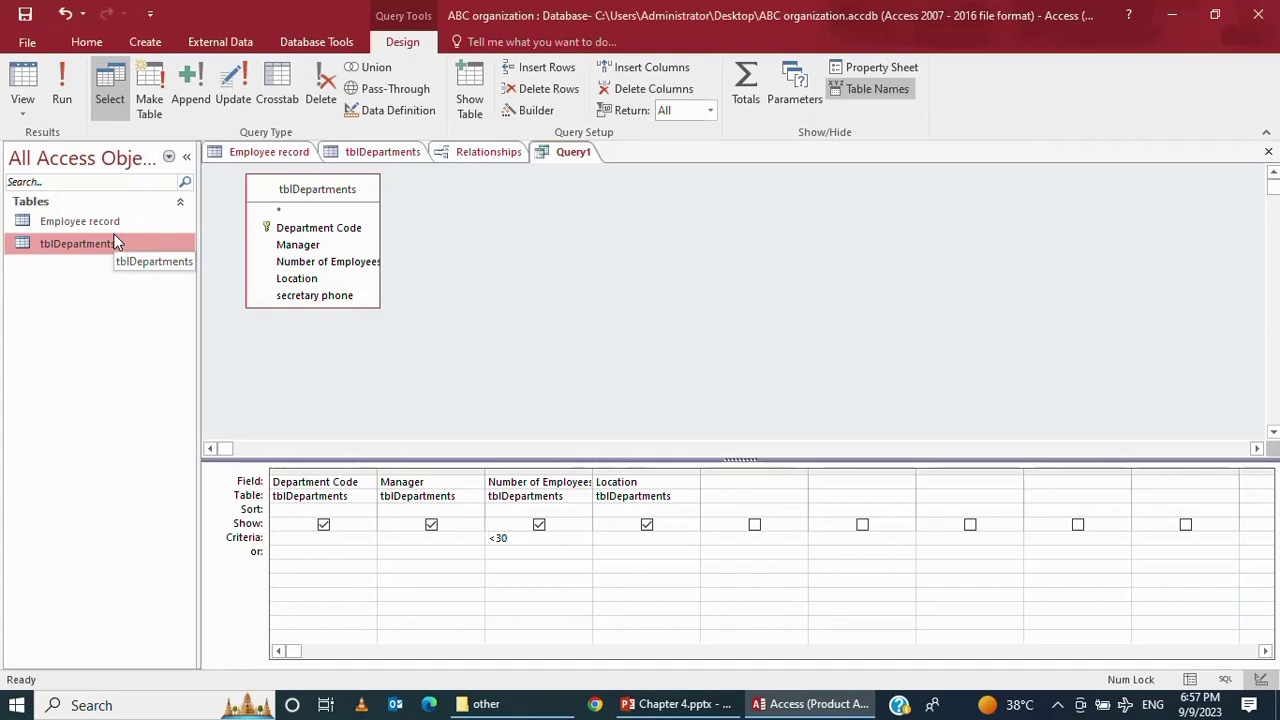
right_click(417, 193)
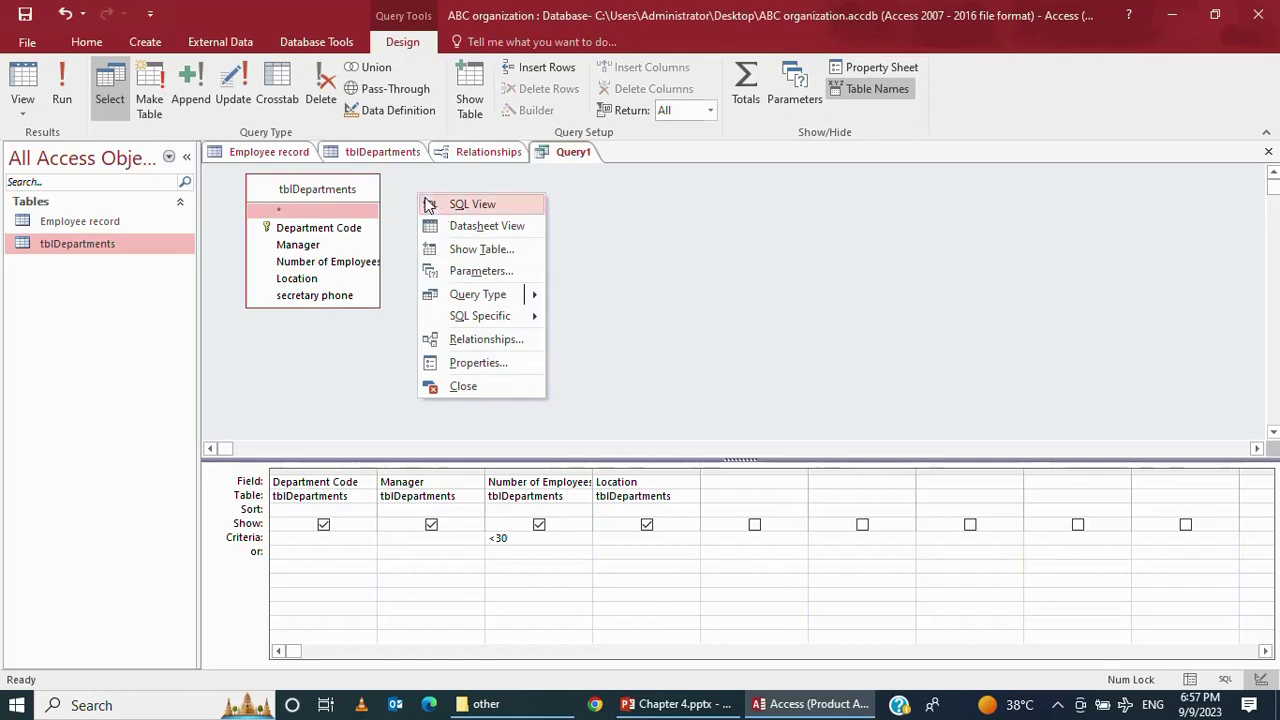
click(338, 197)
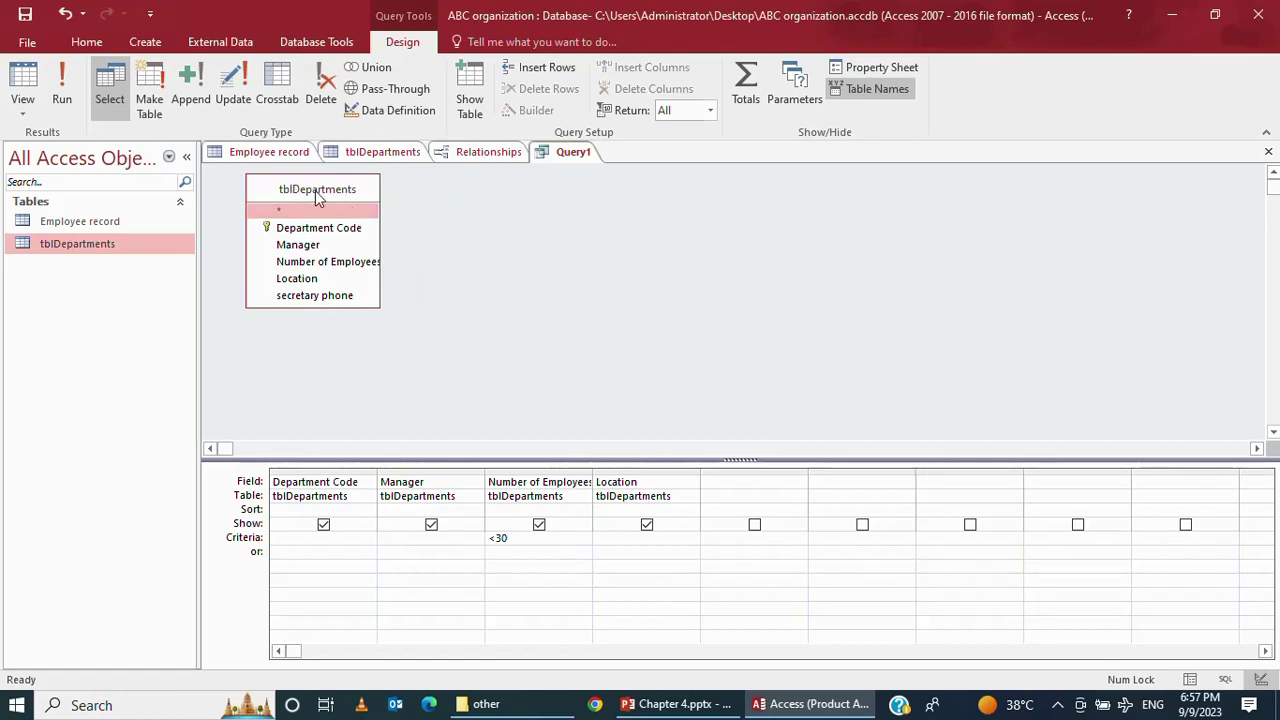
click(309, 45)
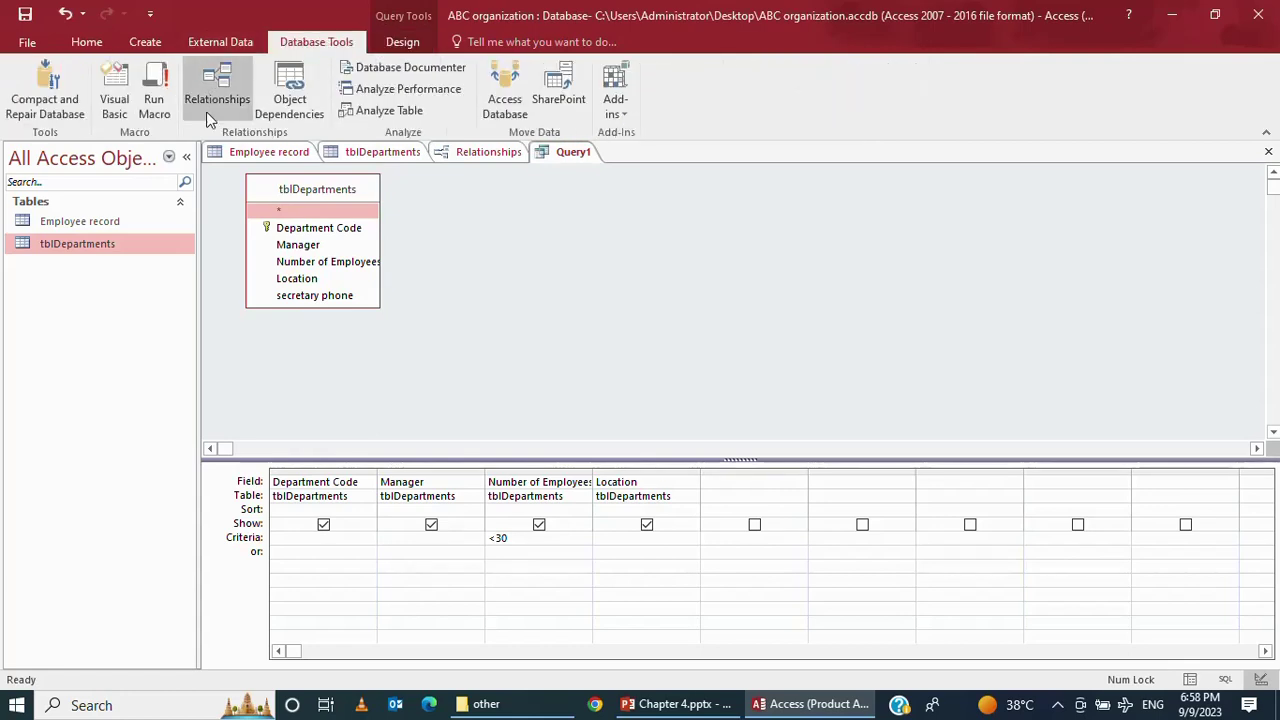
right_click(327, 192)
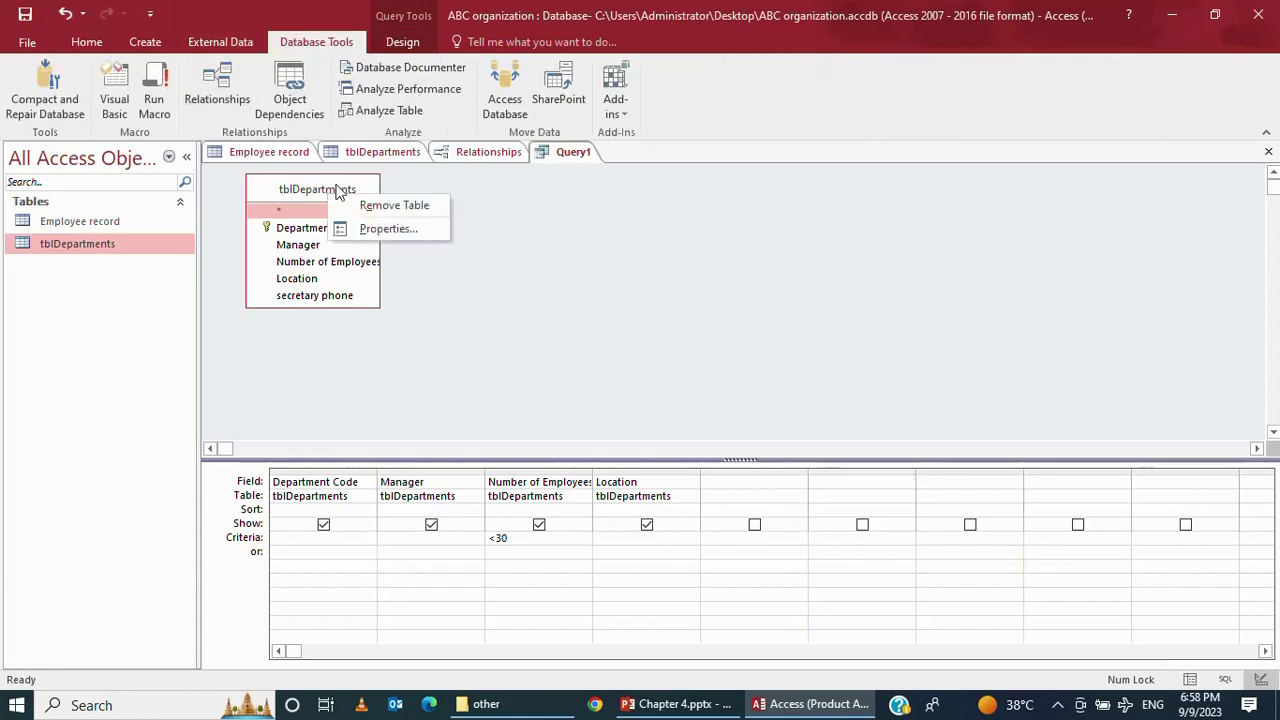
click(495, 260)
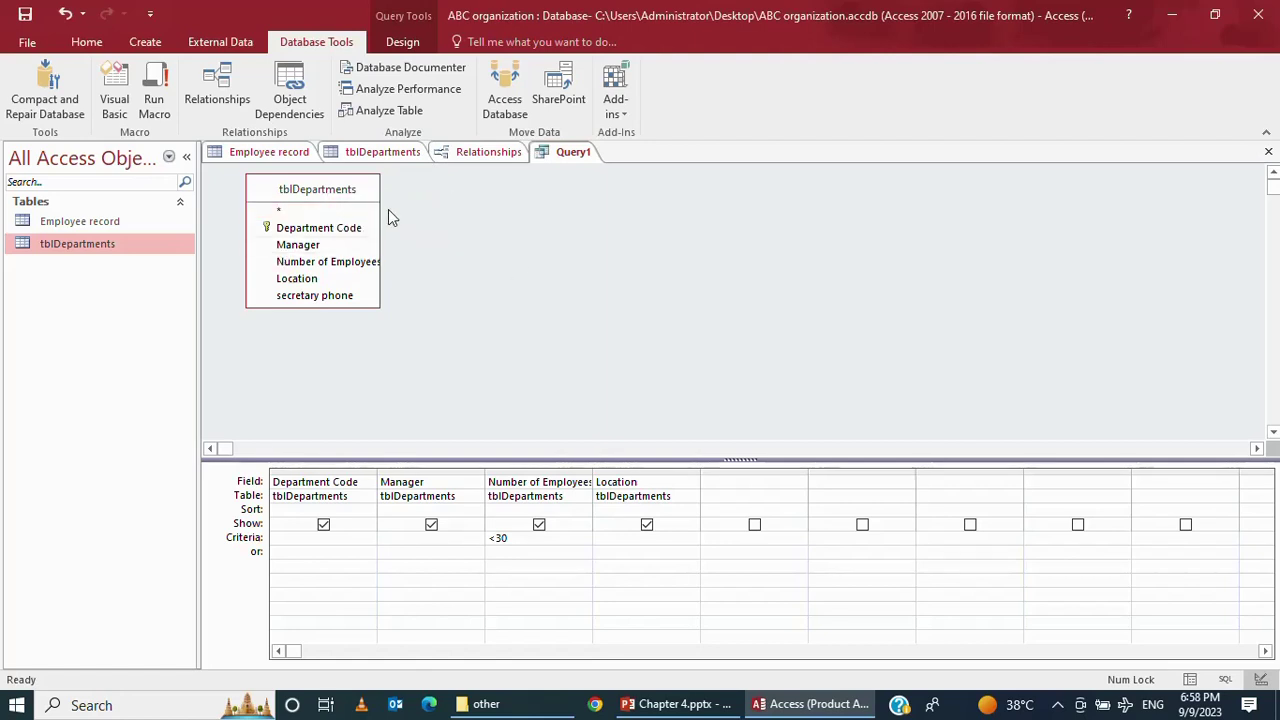
right_click(426, 193)
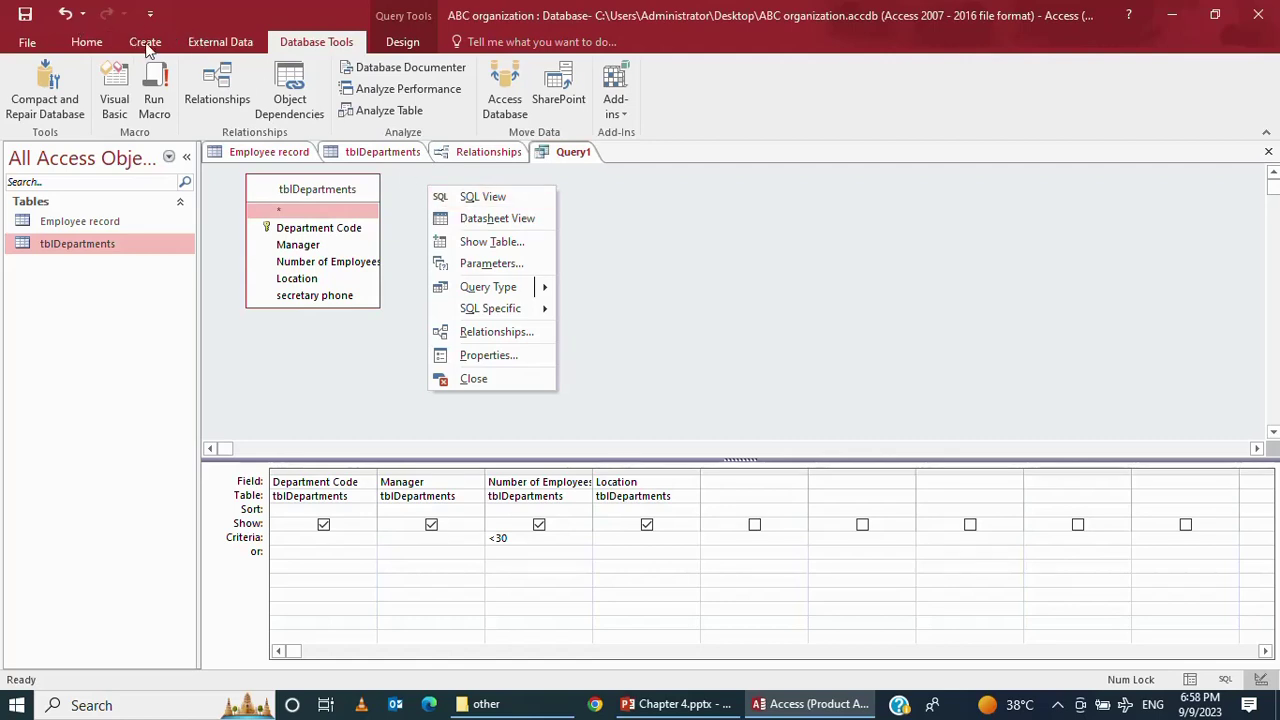
Add the Employee record table to the query beside tblDepartments
click(404, 44)
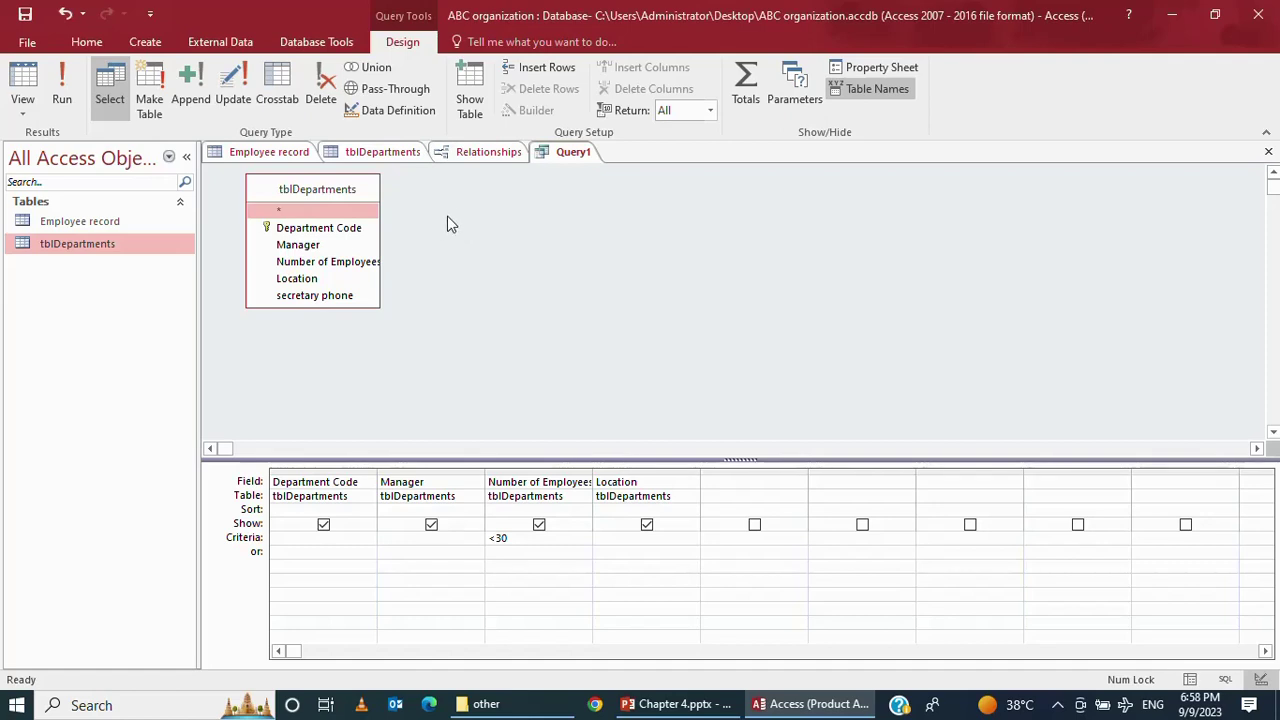
click(465, 103)
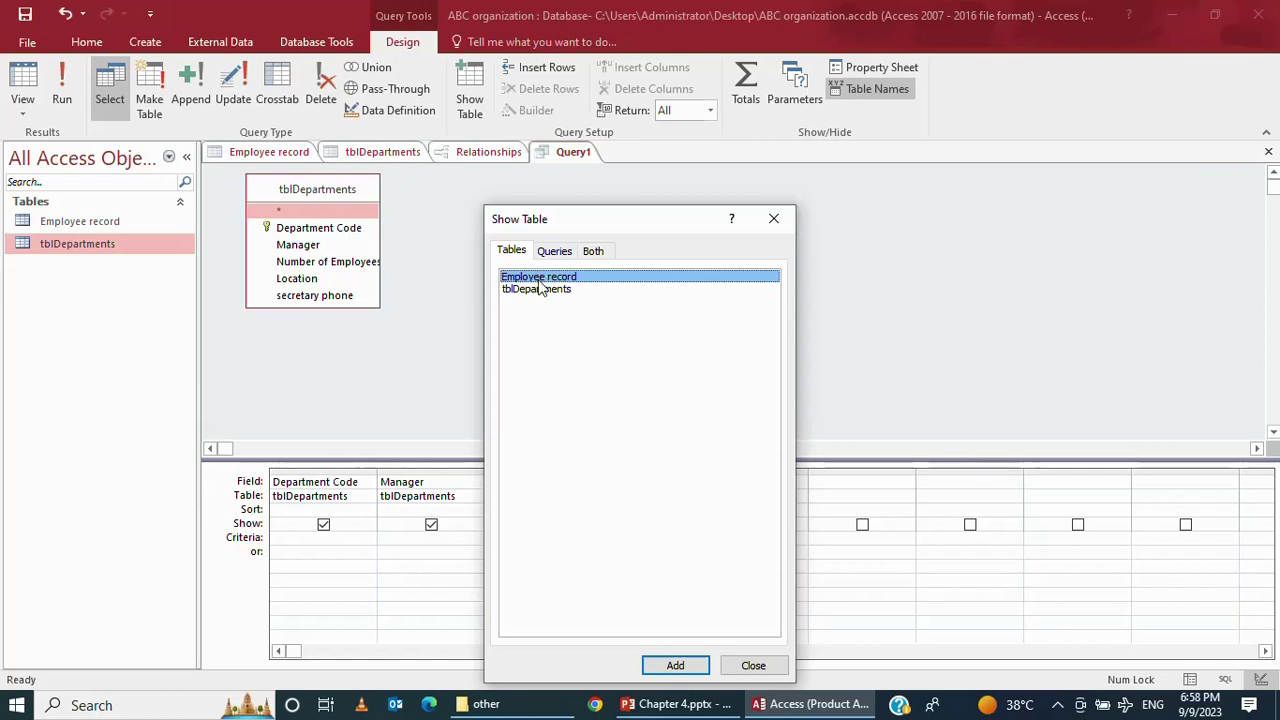
click(677, 666)
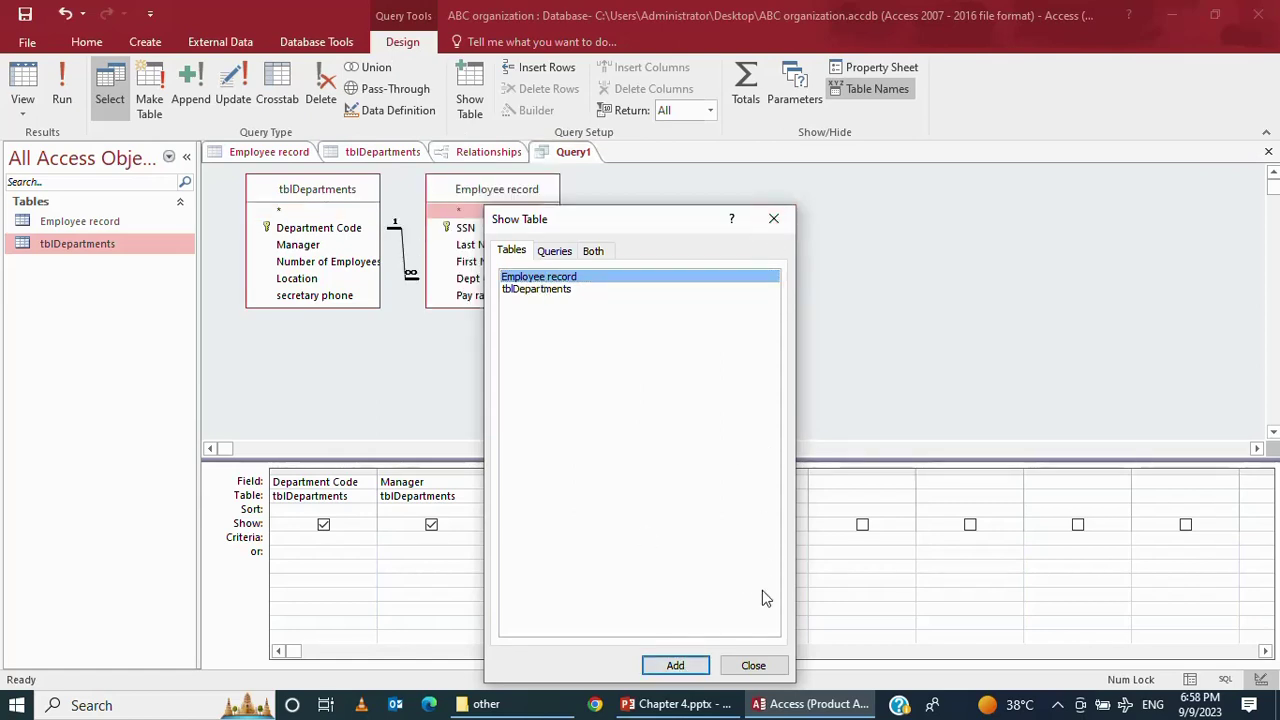
click(753, 665)
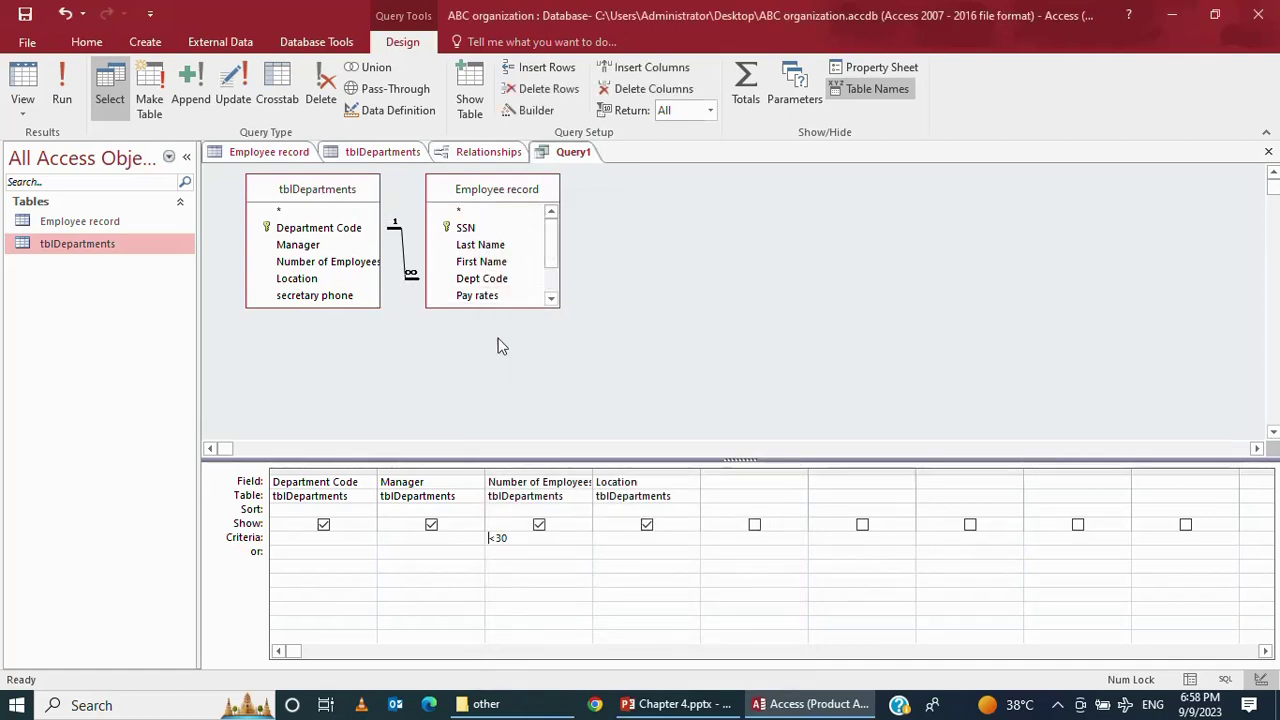
Add the SSN, Last Name and First Name fields from Employee record to the next three columns of the query grid
click(725, 481)
click(799, 482)
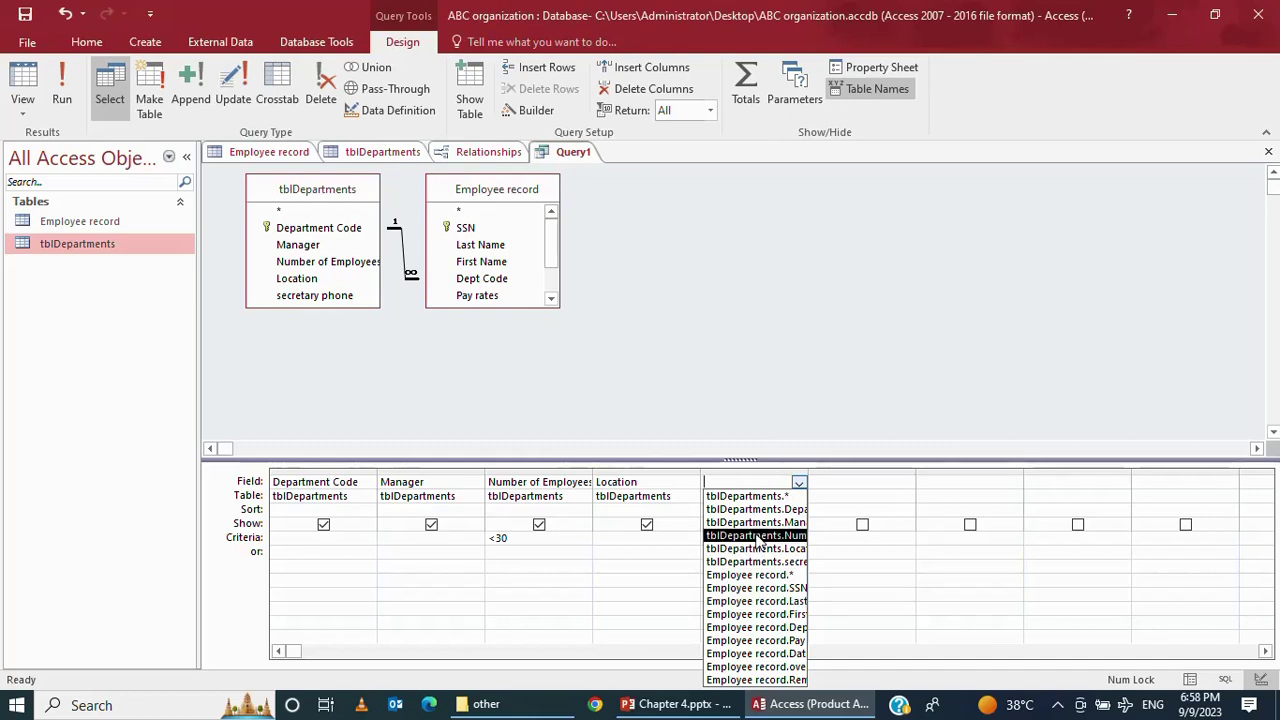
click(726, 592)
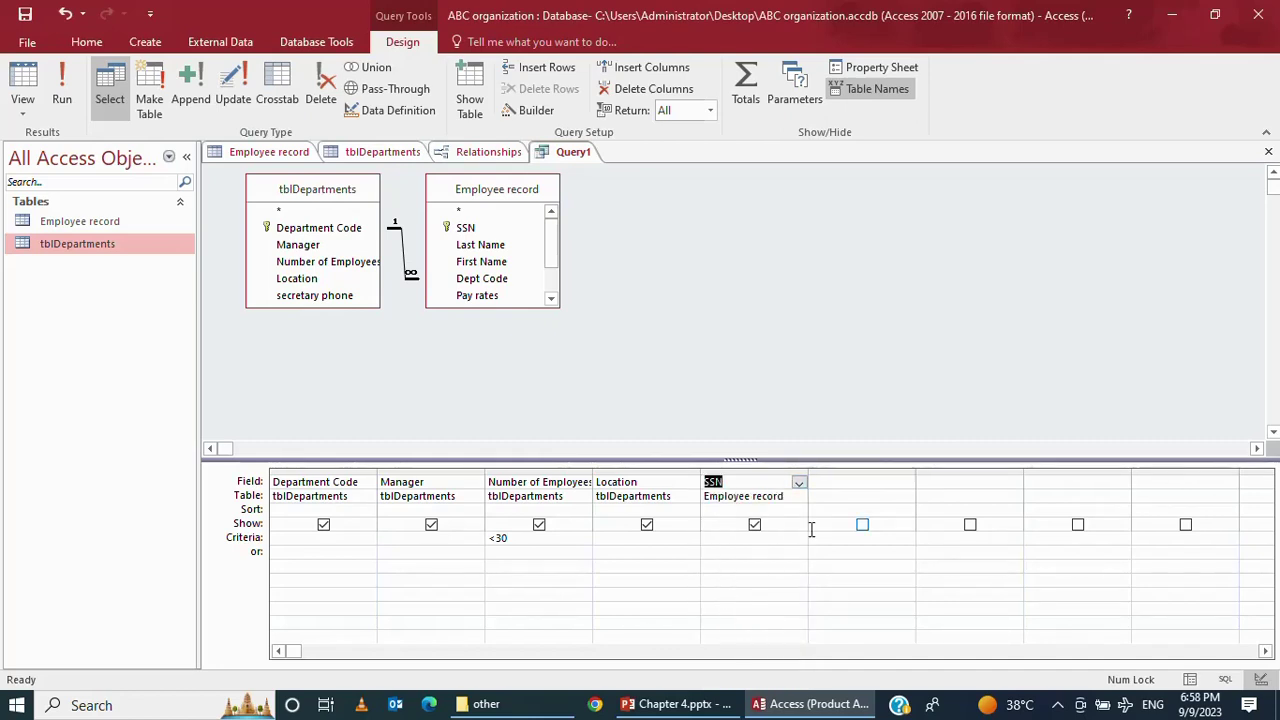
click(876, 470)
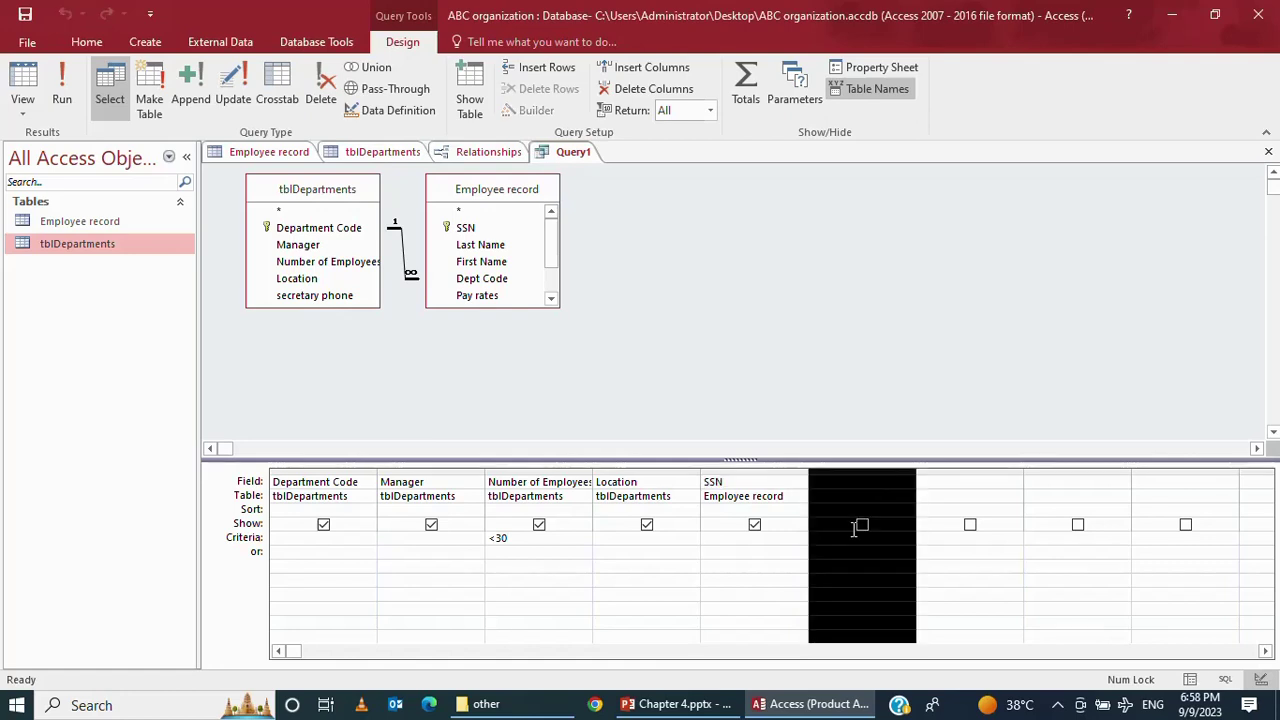
click(878, 484)
click(907, 484)
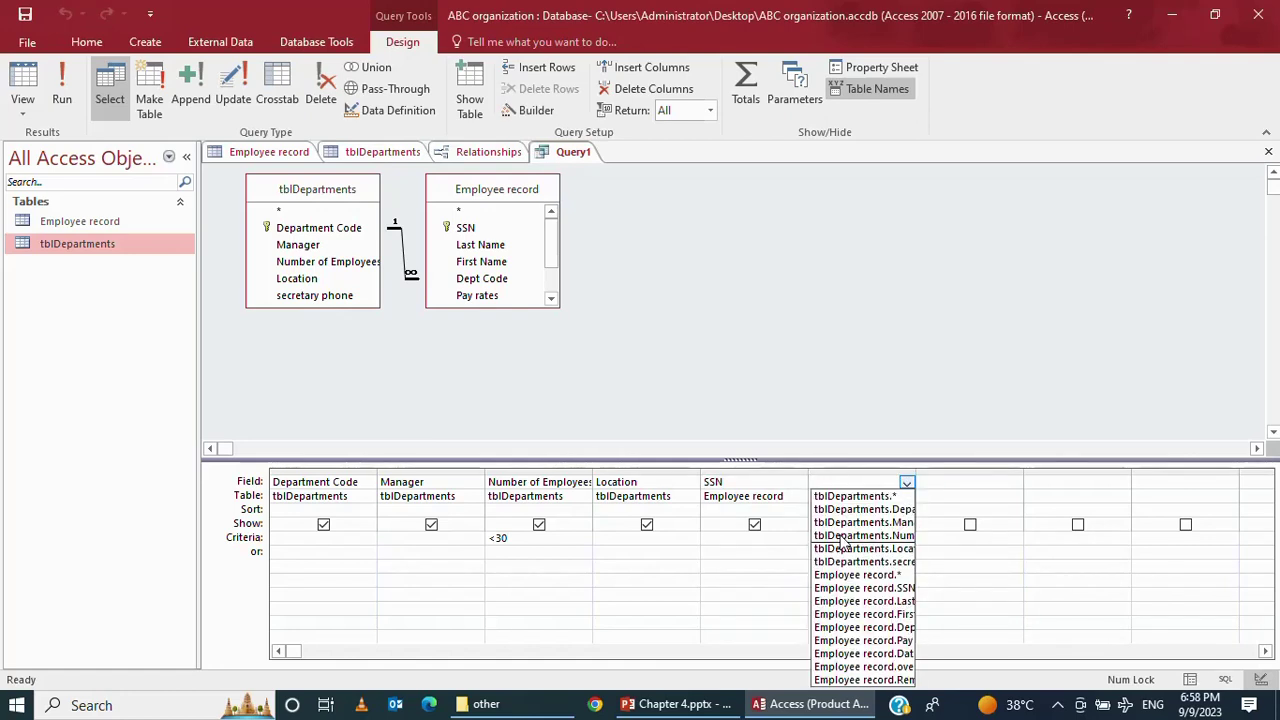
click(868, 601)
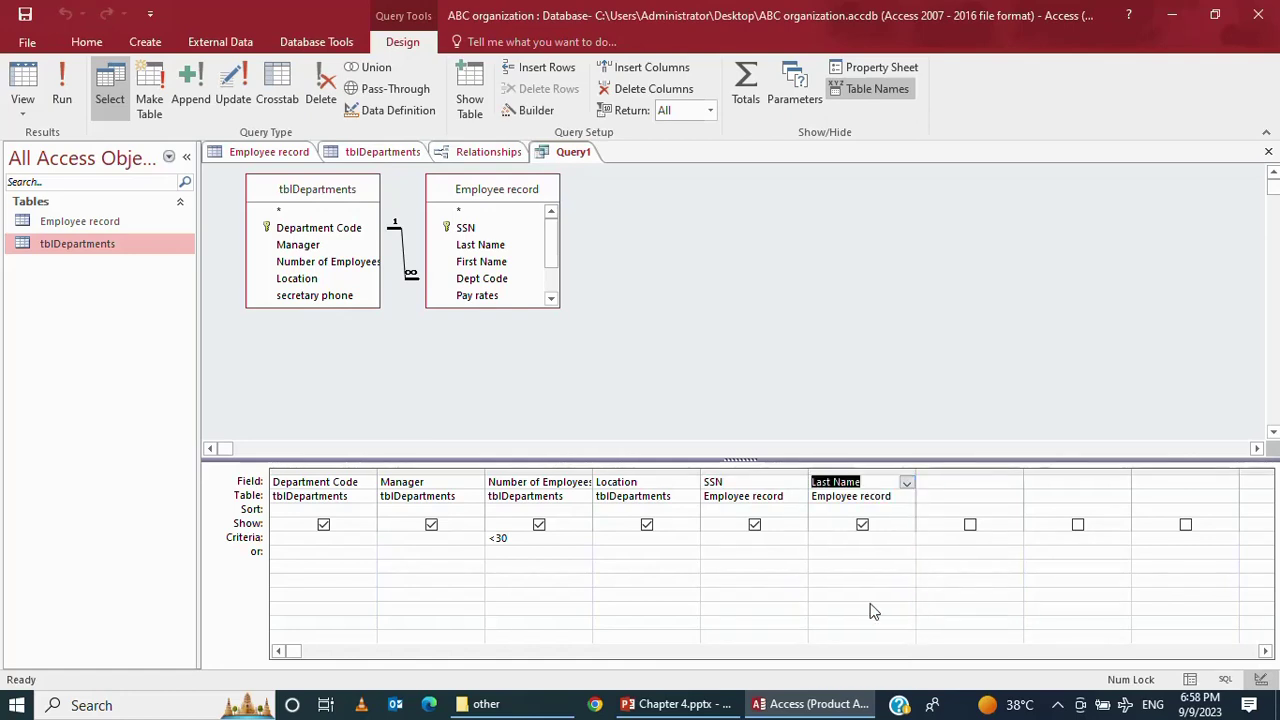
click(955, 481)
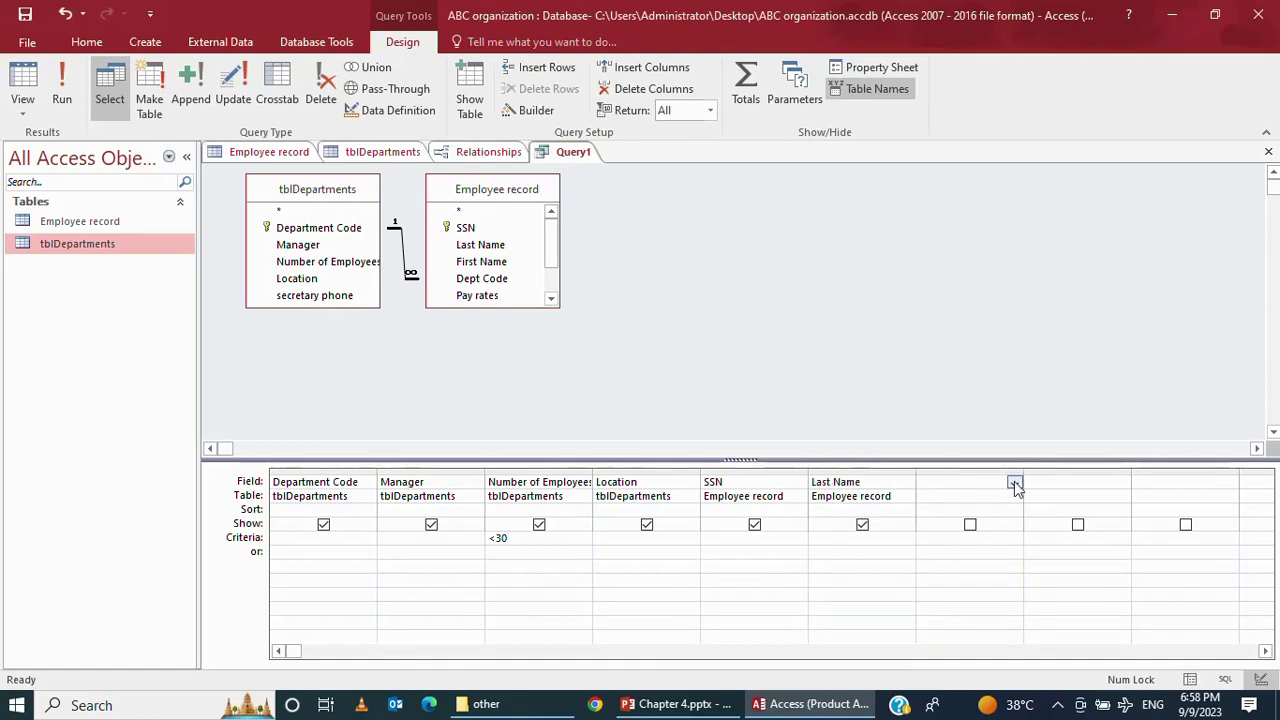
click(1014, 481)
click(952, 614)
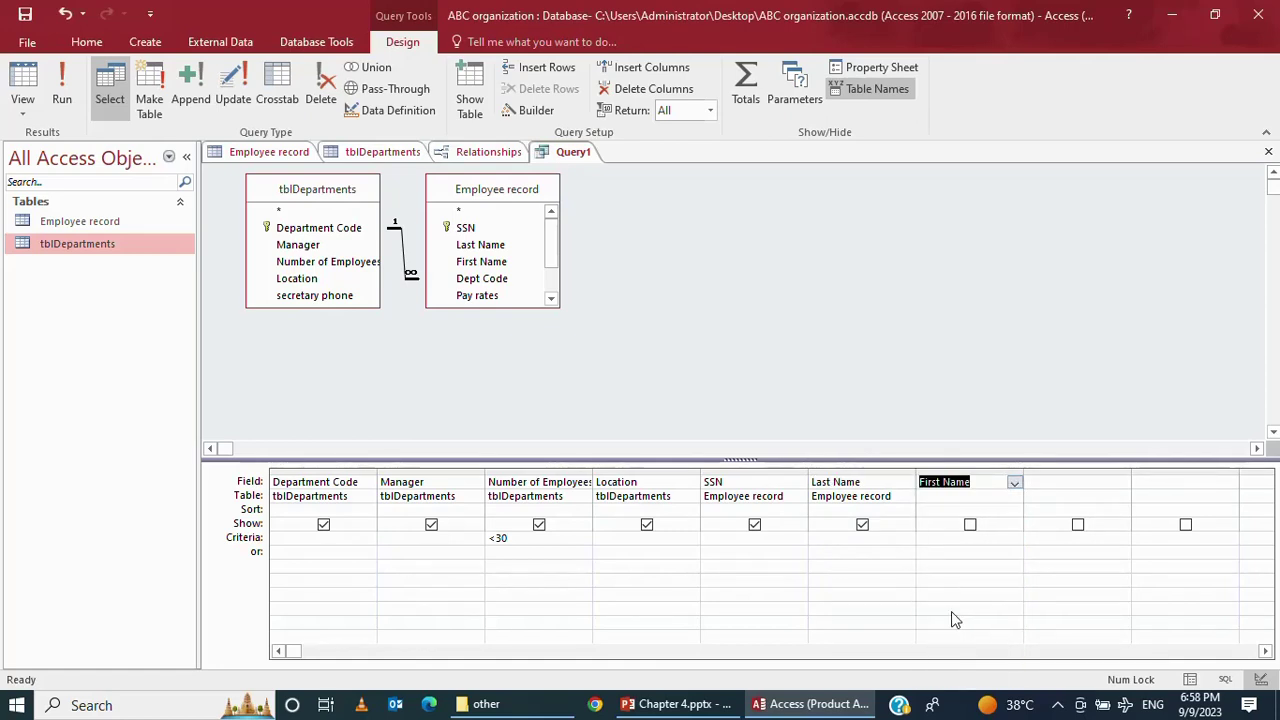
click(1047, 492)
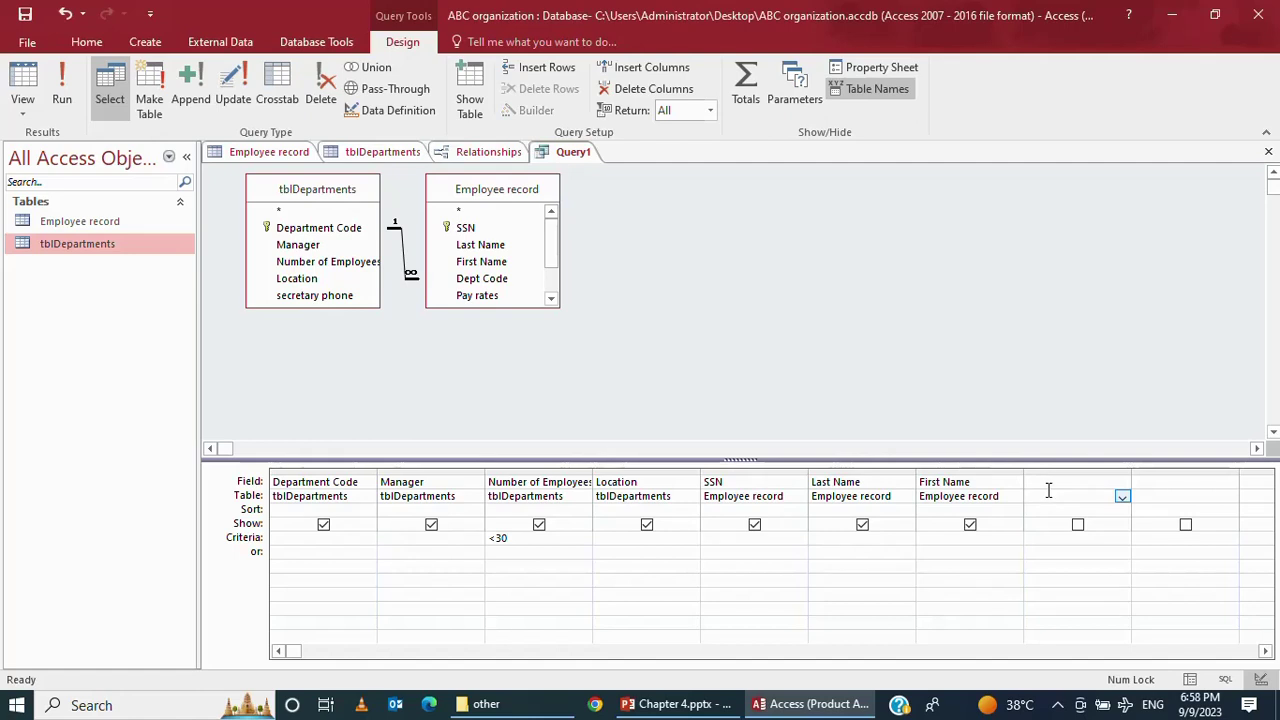
Add the Pay rates, Date of Hire and overtime fields from Employee record to the next three columns of the query grid
click(1107, 484)
click(1122, 483)
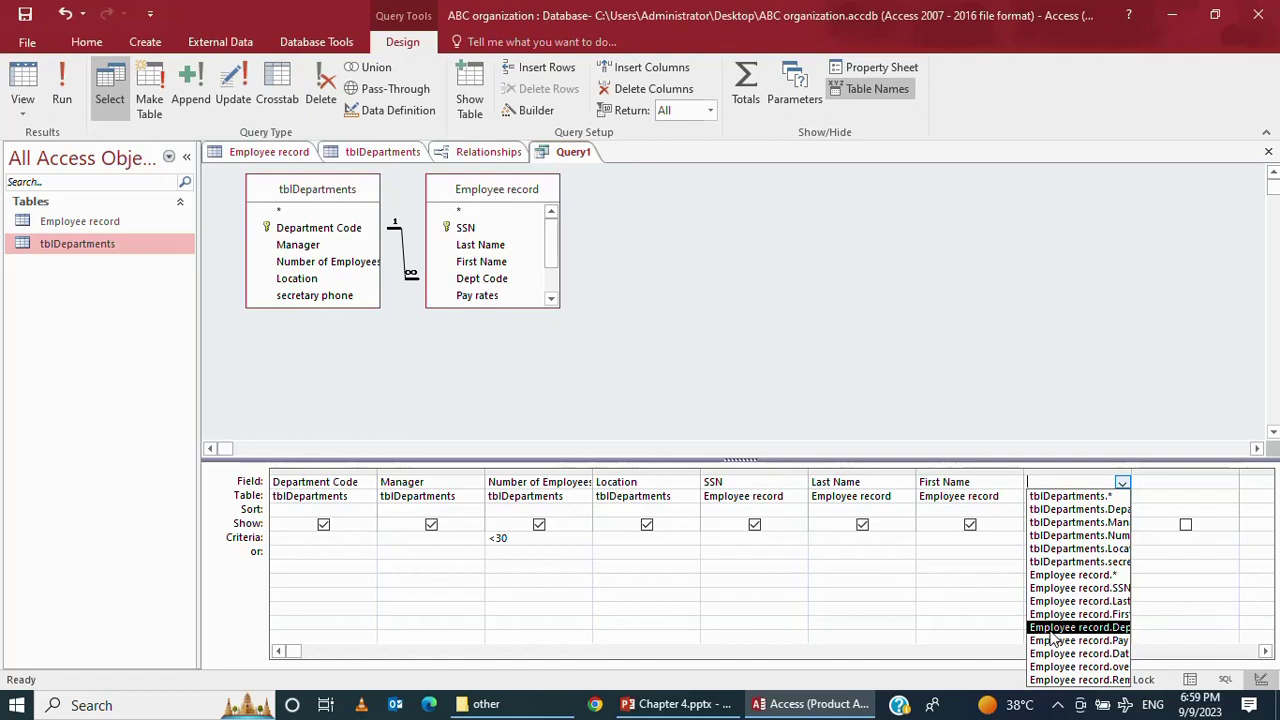
click(1055, 642)
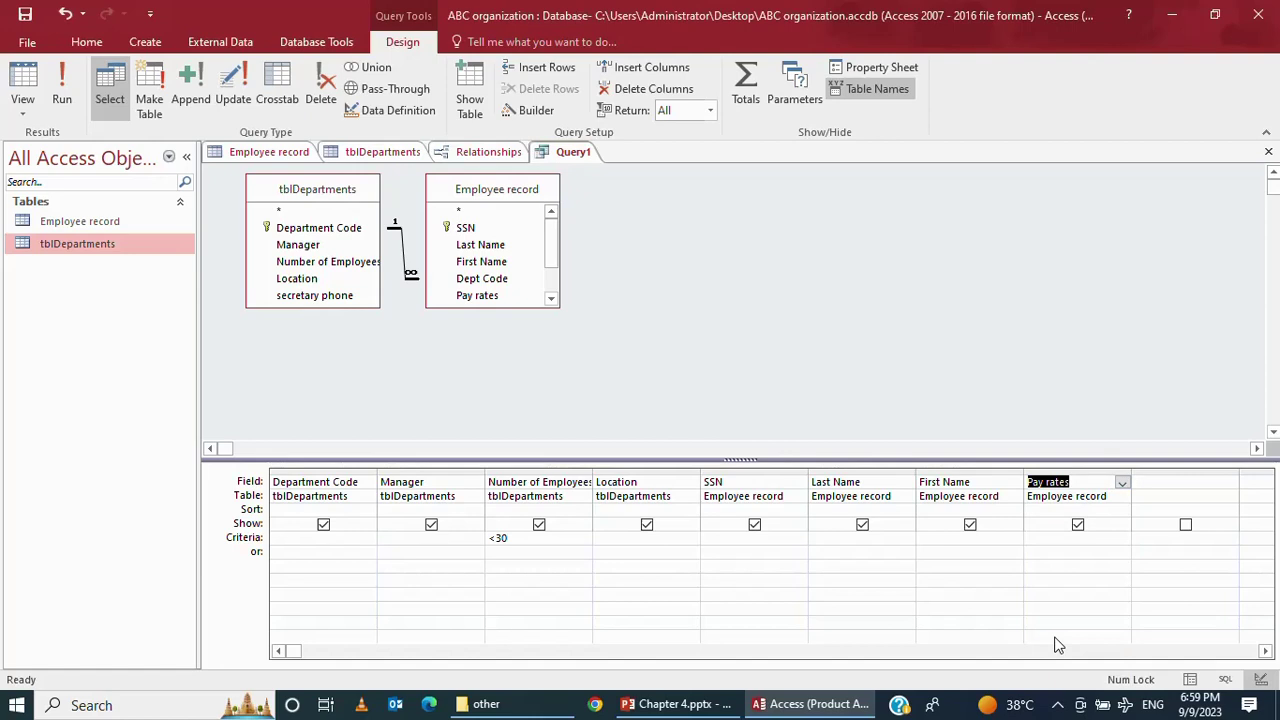
click(1174, 481)
click(1229, 482)
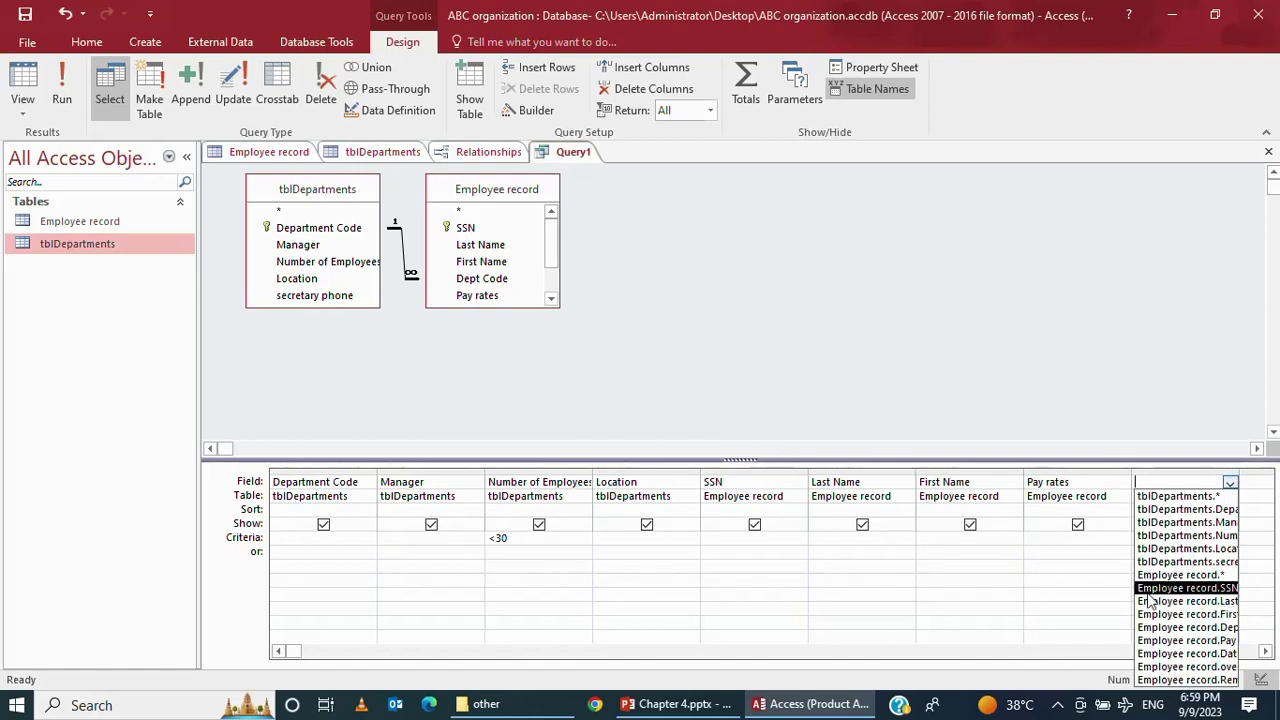
click(1175, 653)
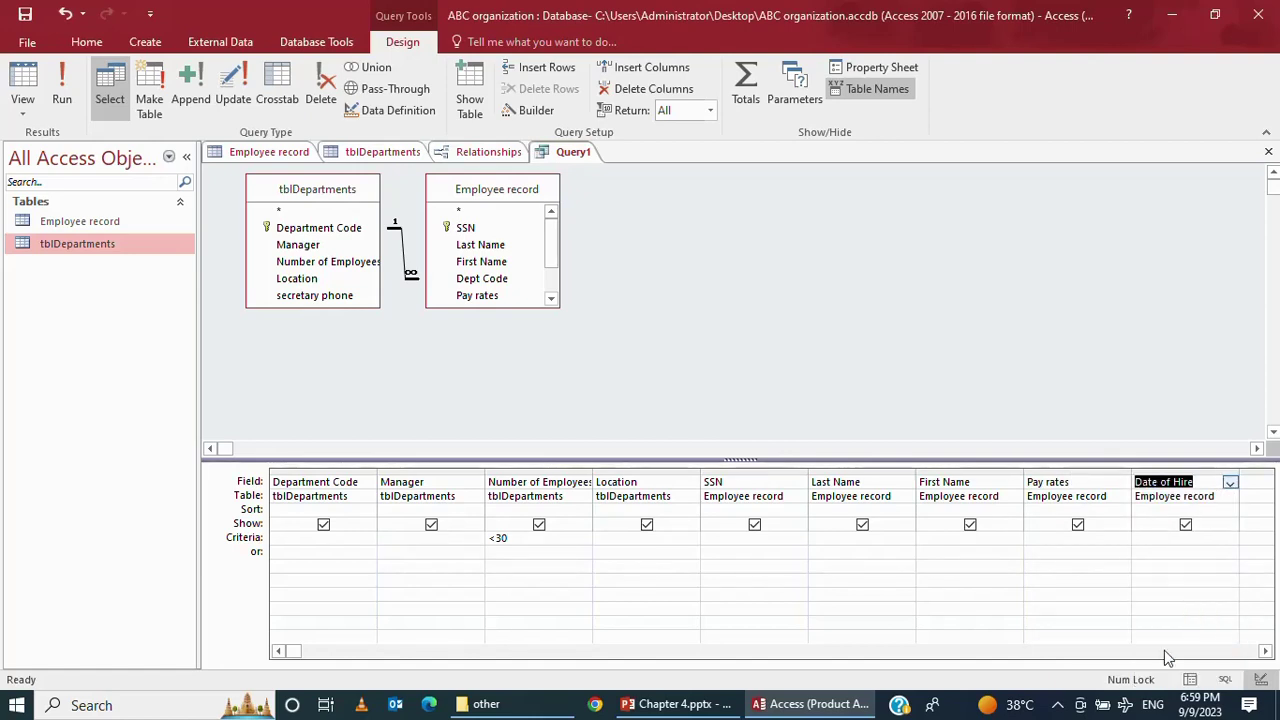
click(1248, 487)
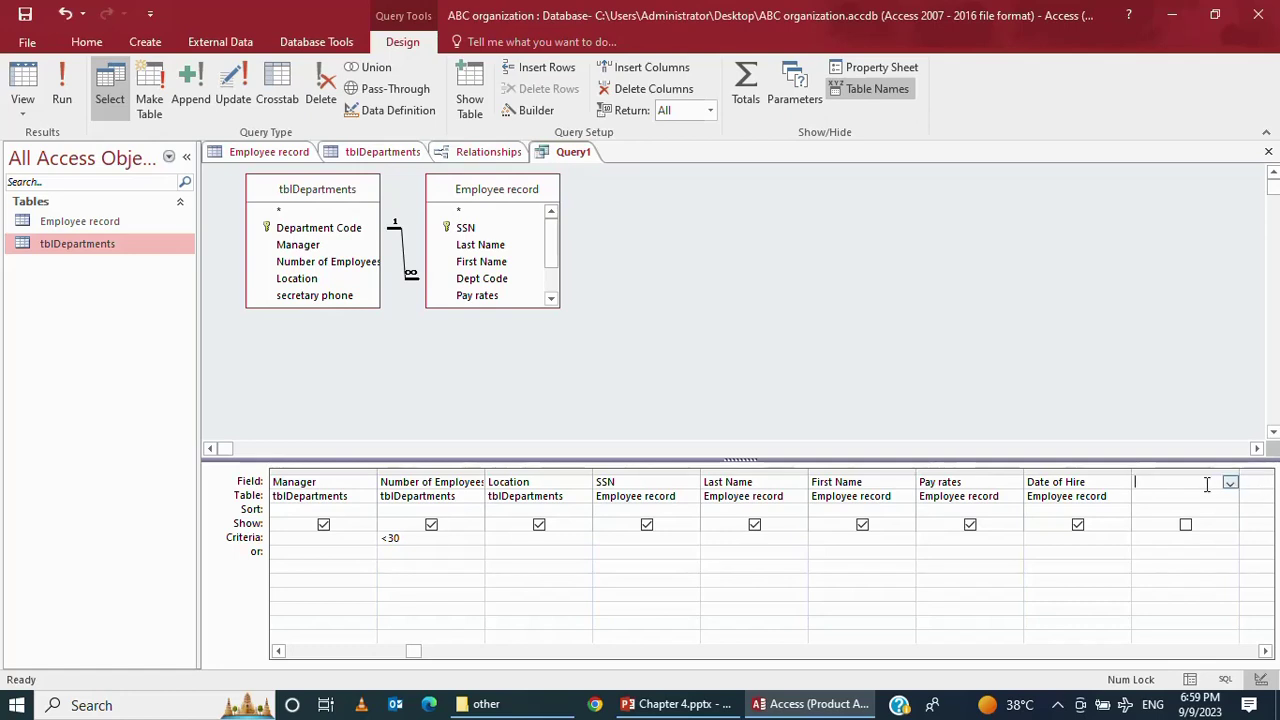
click(1229, 482)
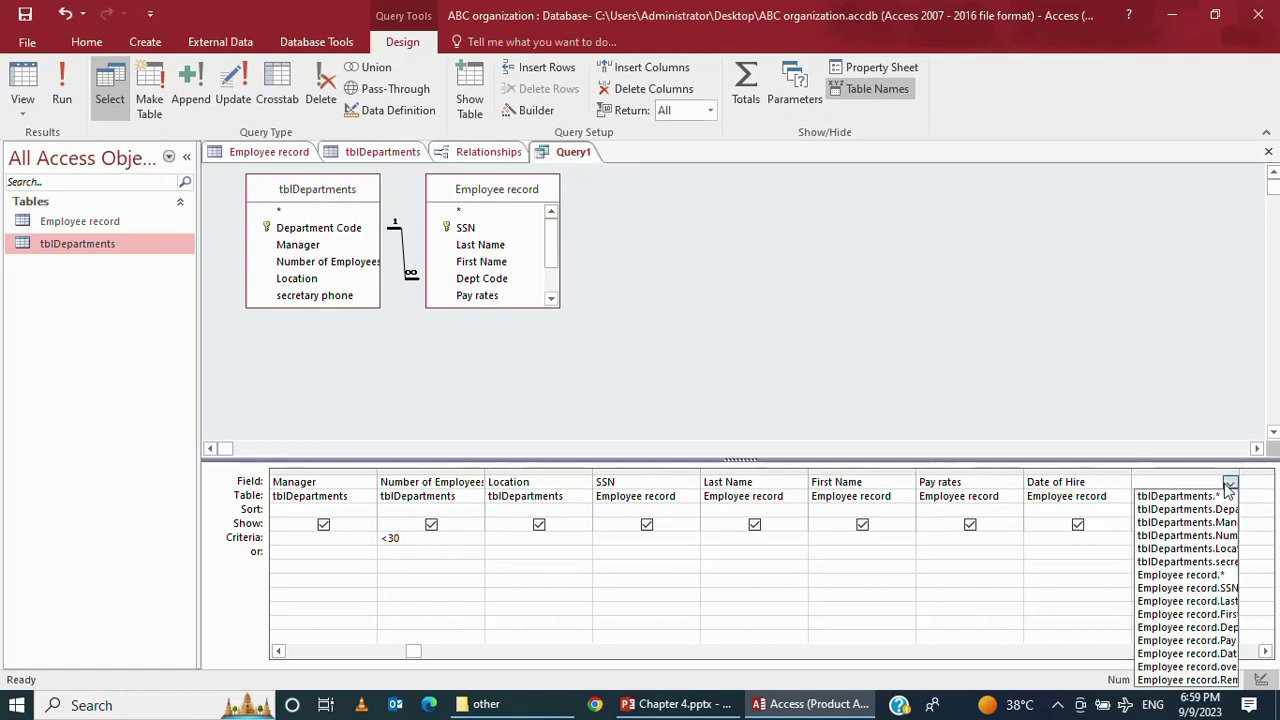
click(1148, 667)
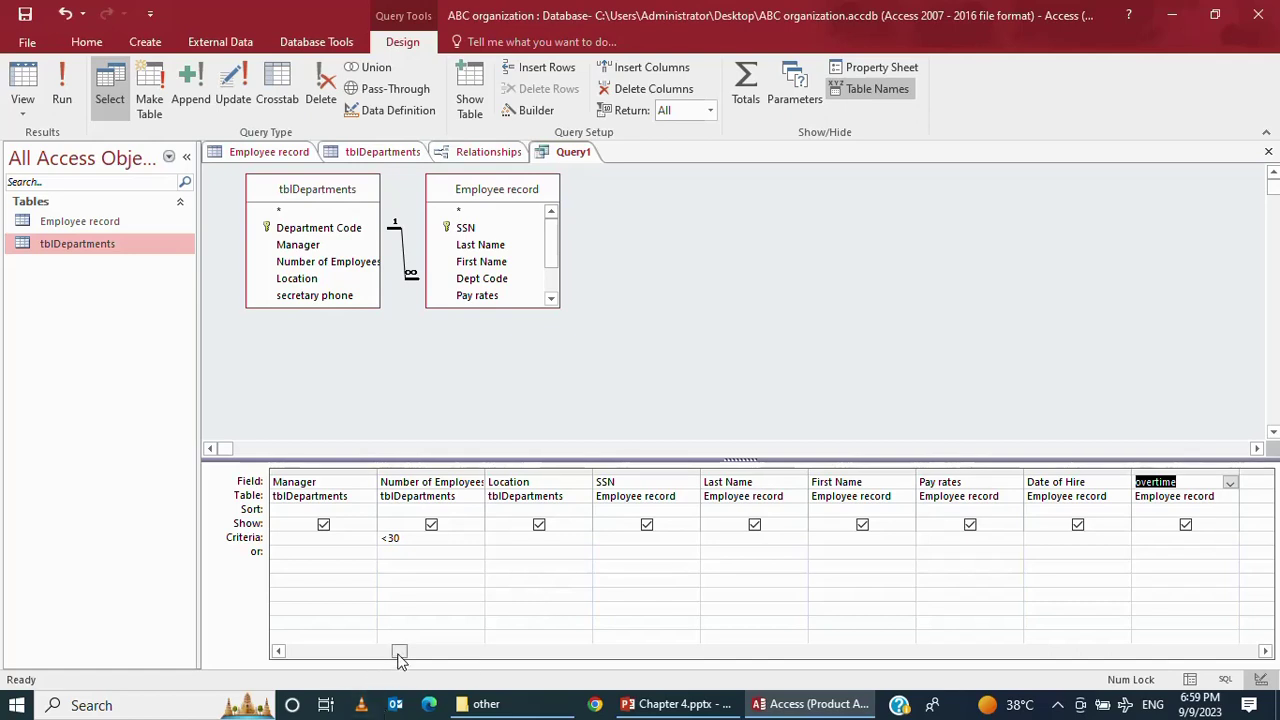
Remove the <30 criteria from Number of Employees, then run the query and review the employees' pay rates
drag(399, 657, 255, 662)
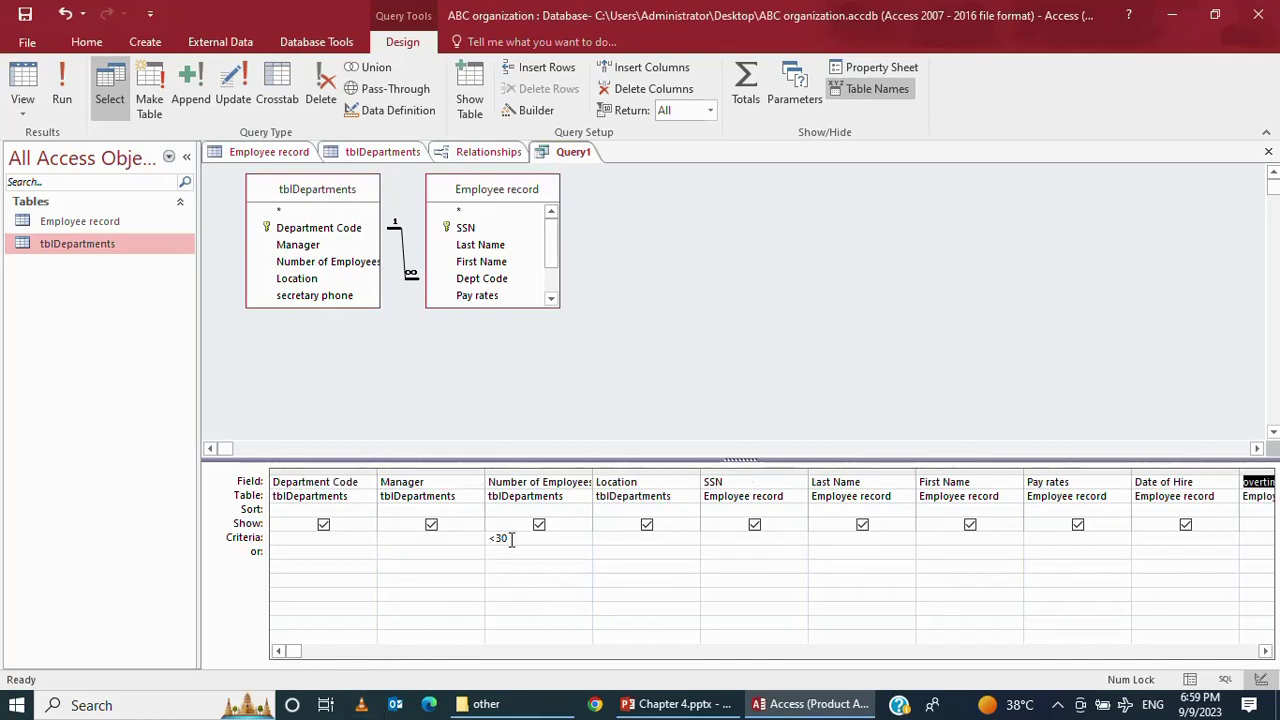
key(BackSpace)
key(BackSpace)
key(BackSpace)
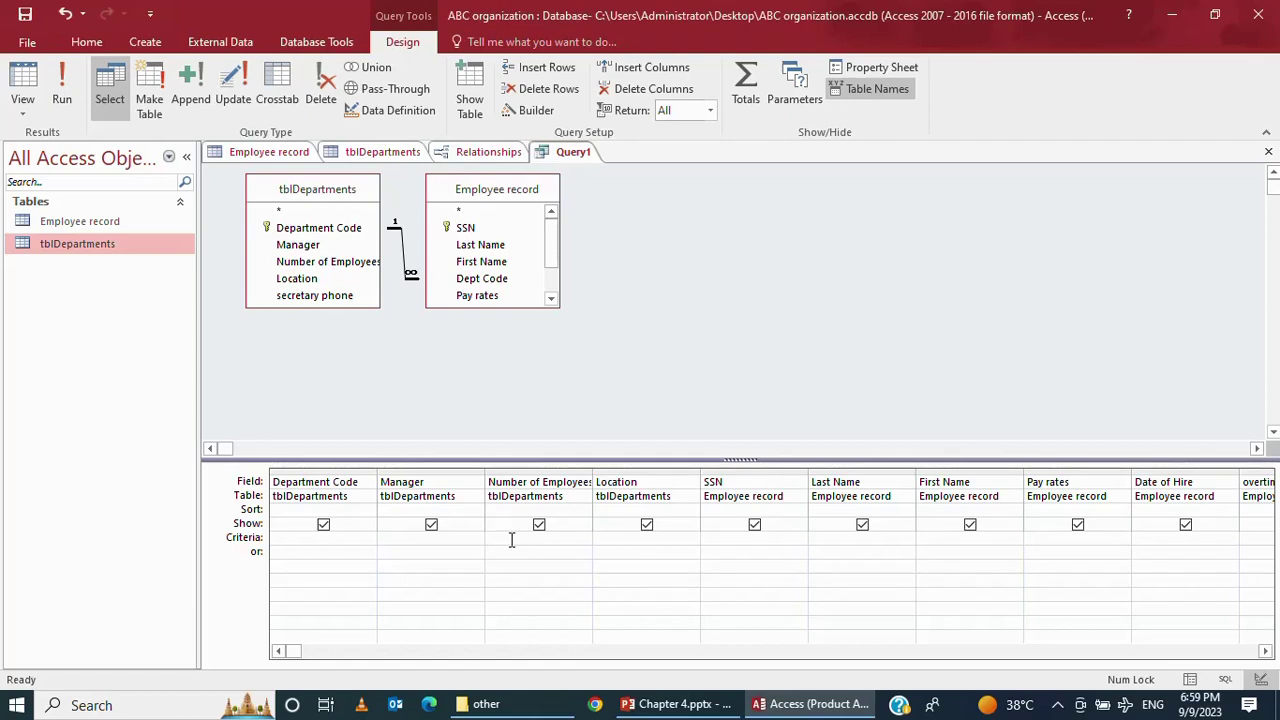
click(58, 98)
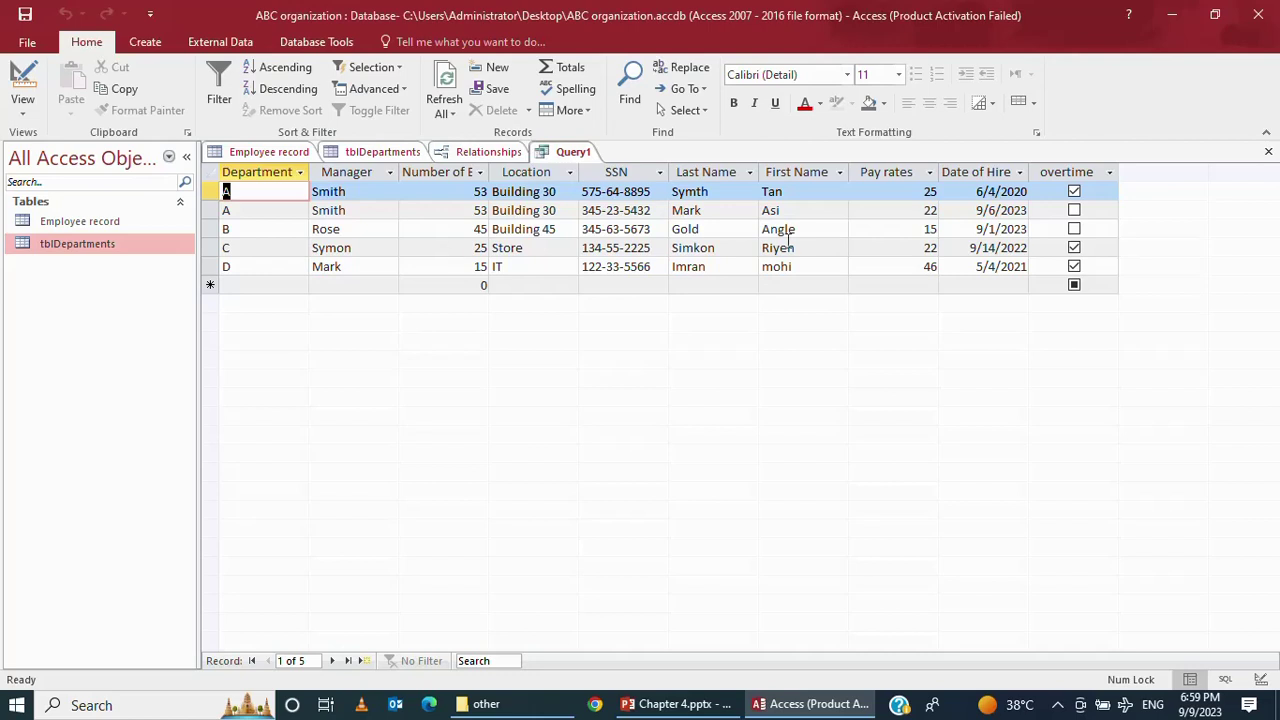
click(918, 193)
click(920, 212)
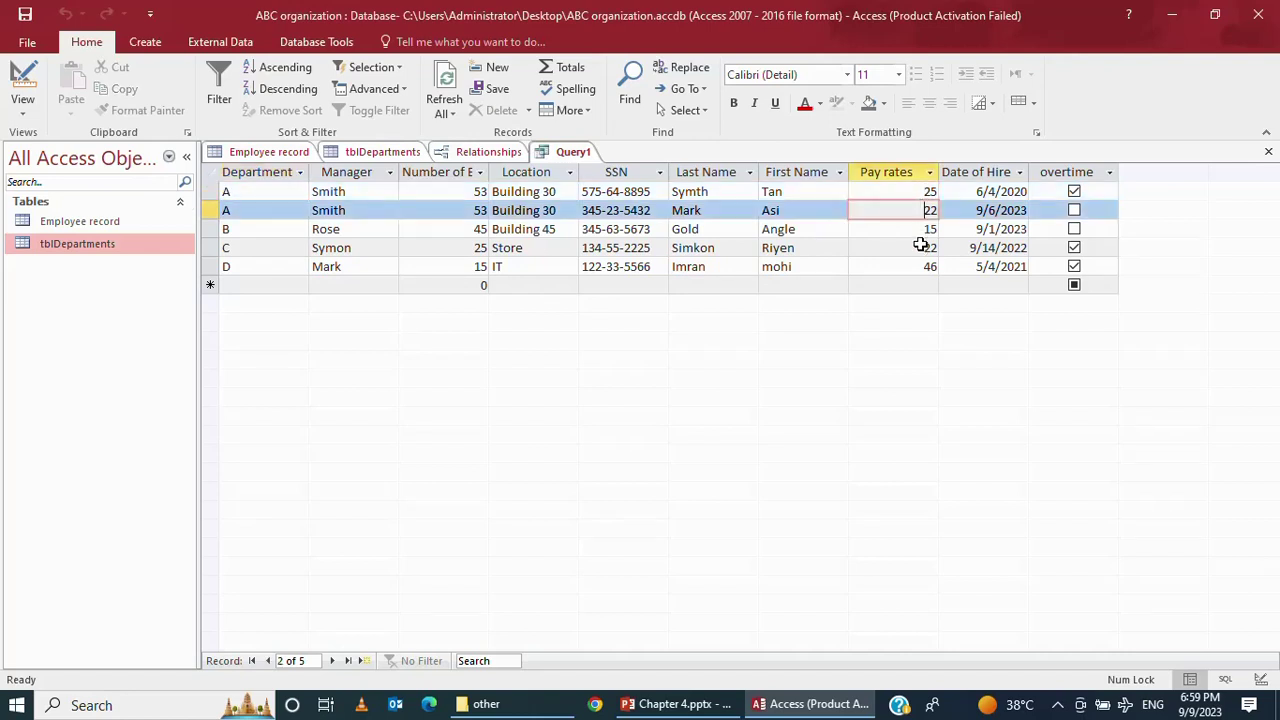
click(920, 250)
click(921, 265)
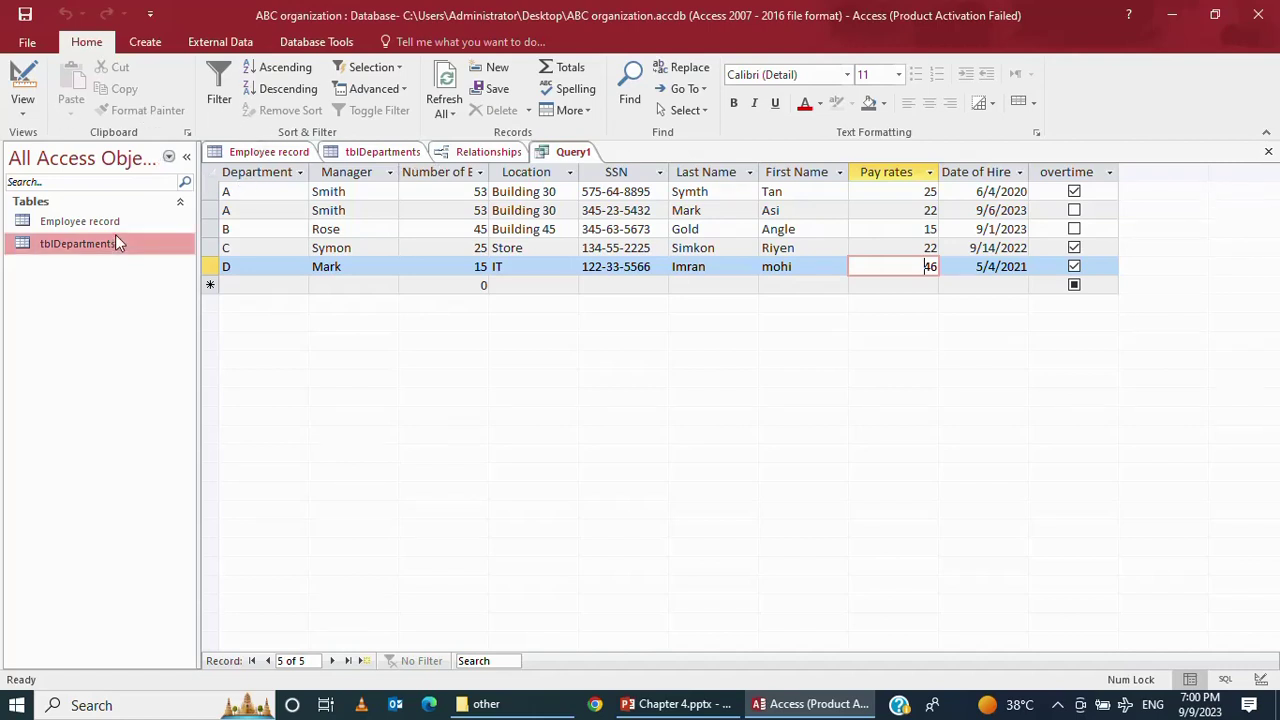
In Design View, set the criteria to >40 for Number of Employees and >20 for Pay rates, and run the query
click(10, 112)
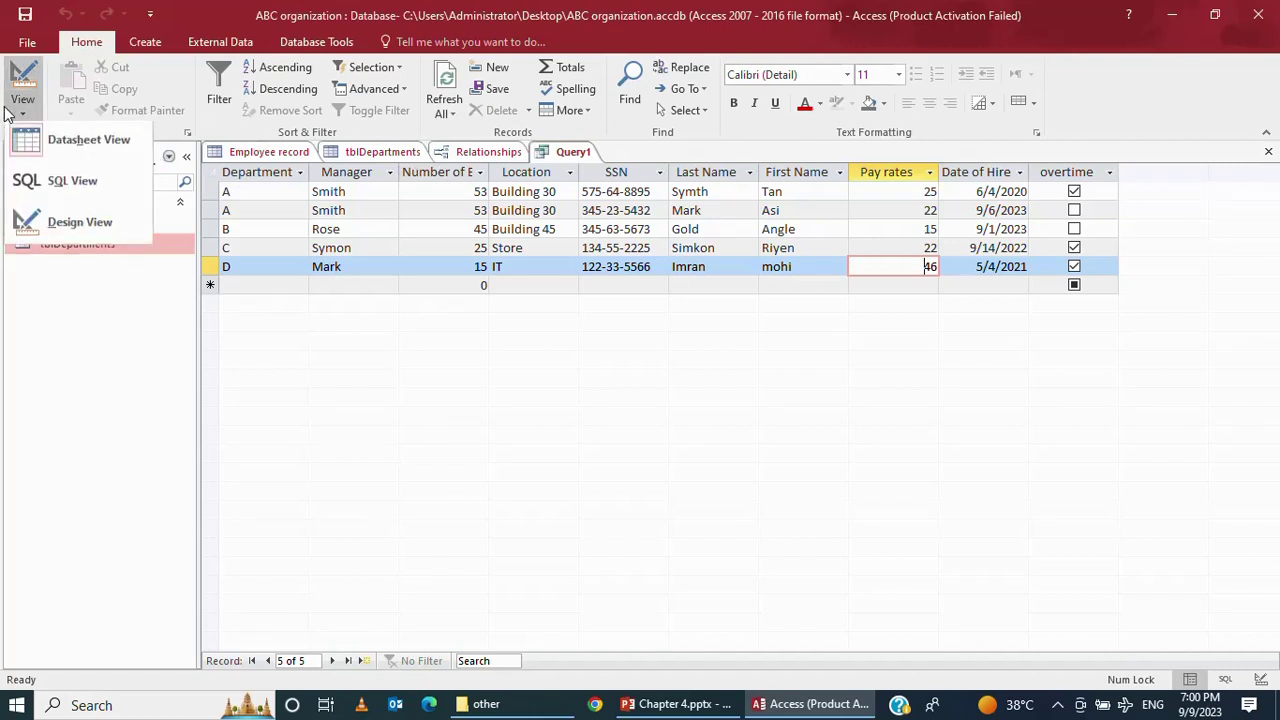
click(74, 223)
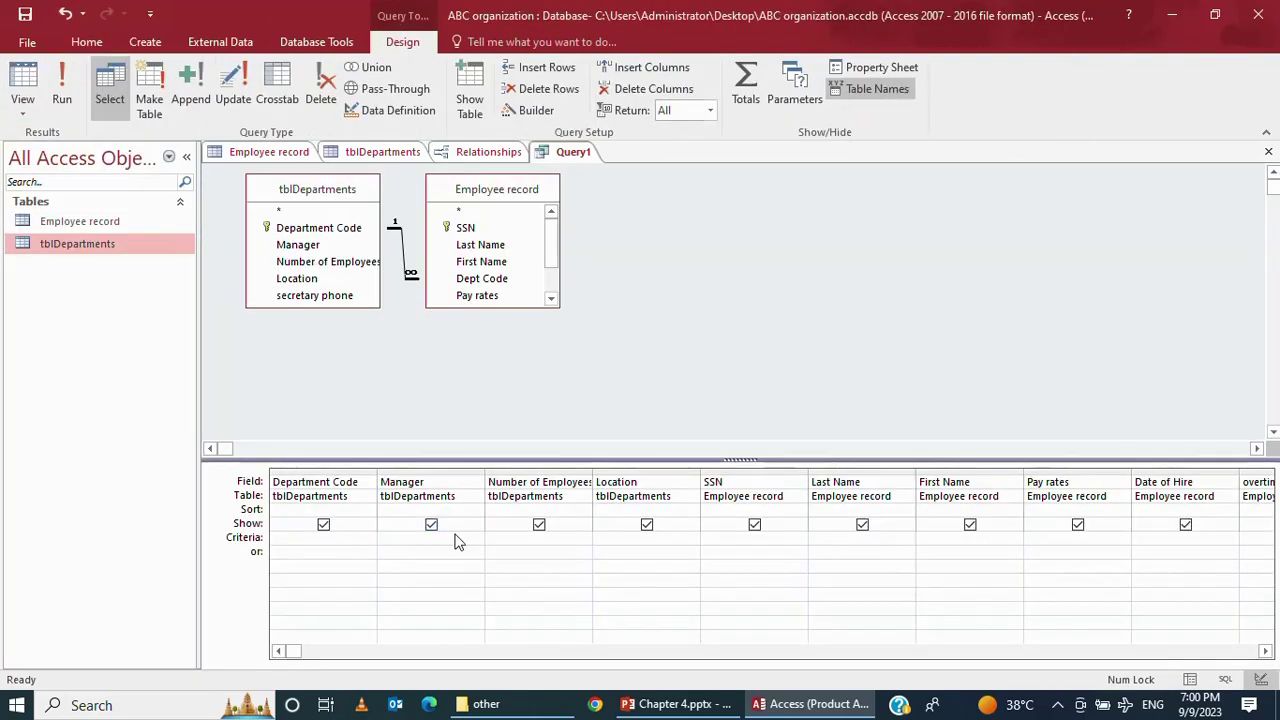
click(516, 545)
text(>)
text(>)
click(58, 77)
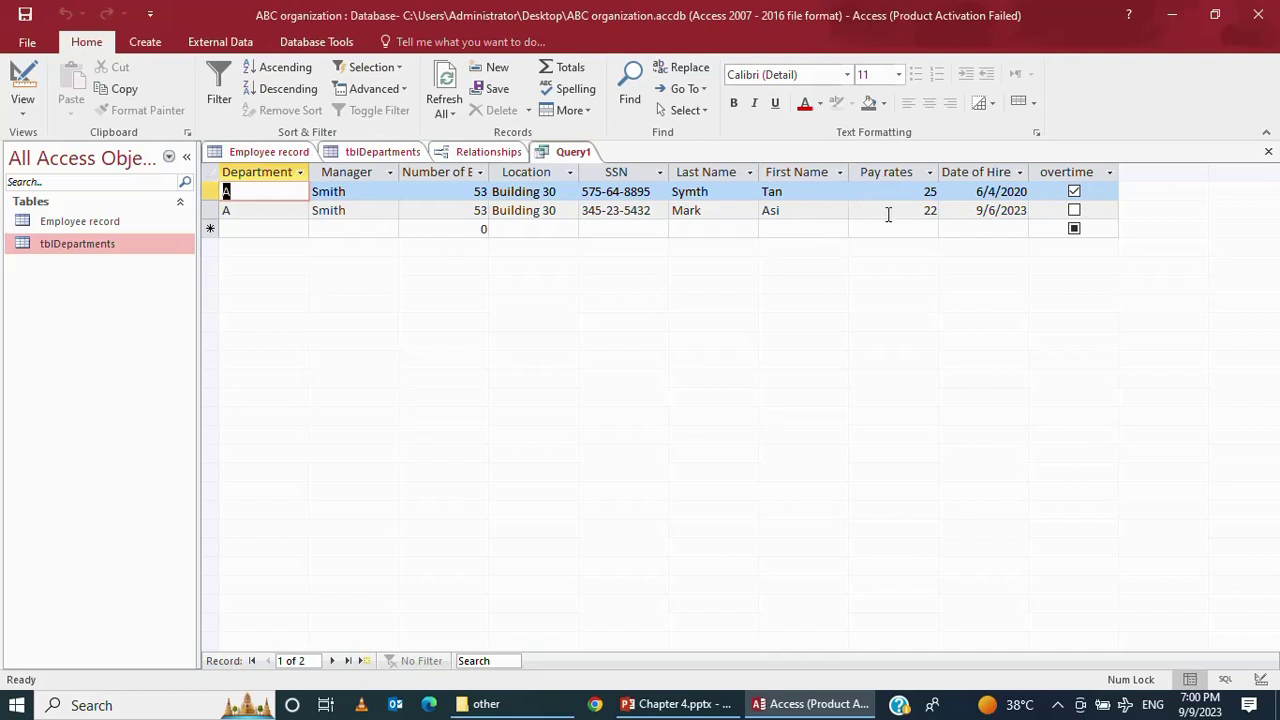
click(458, 194)
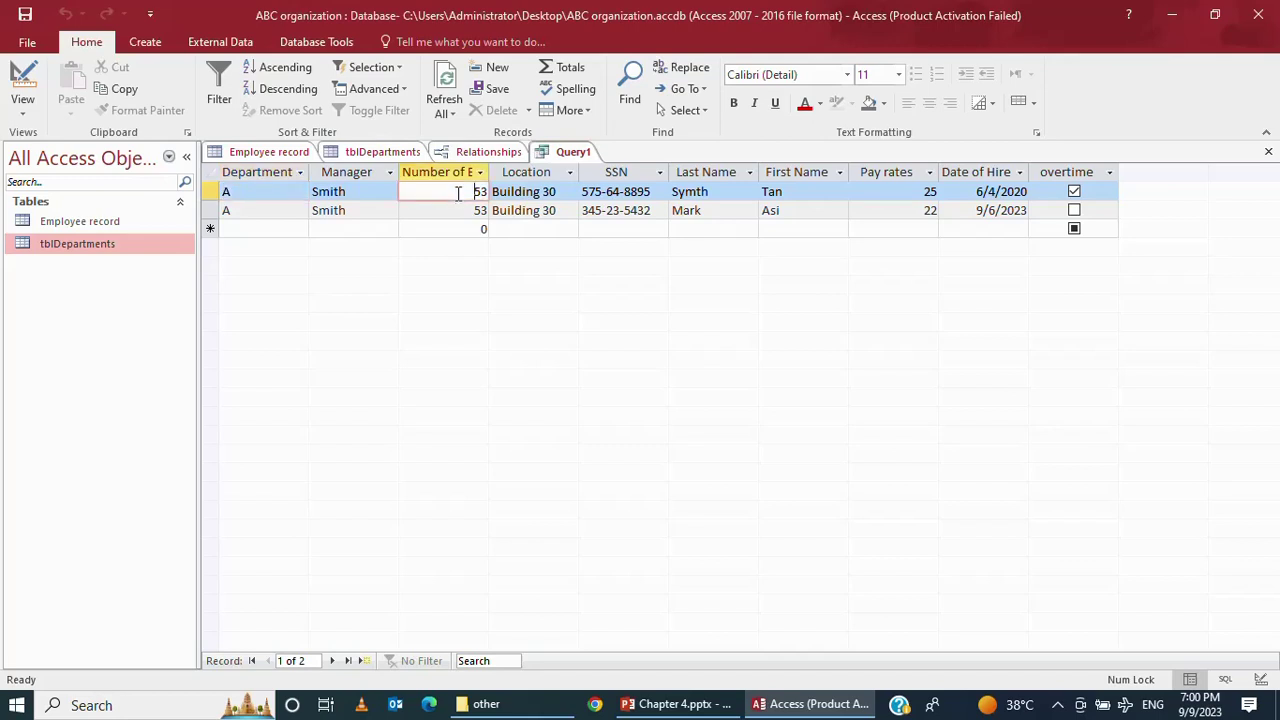
click(464, 209)
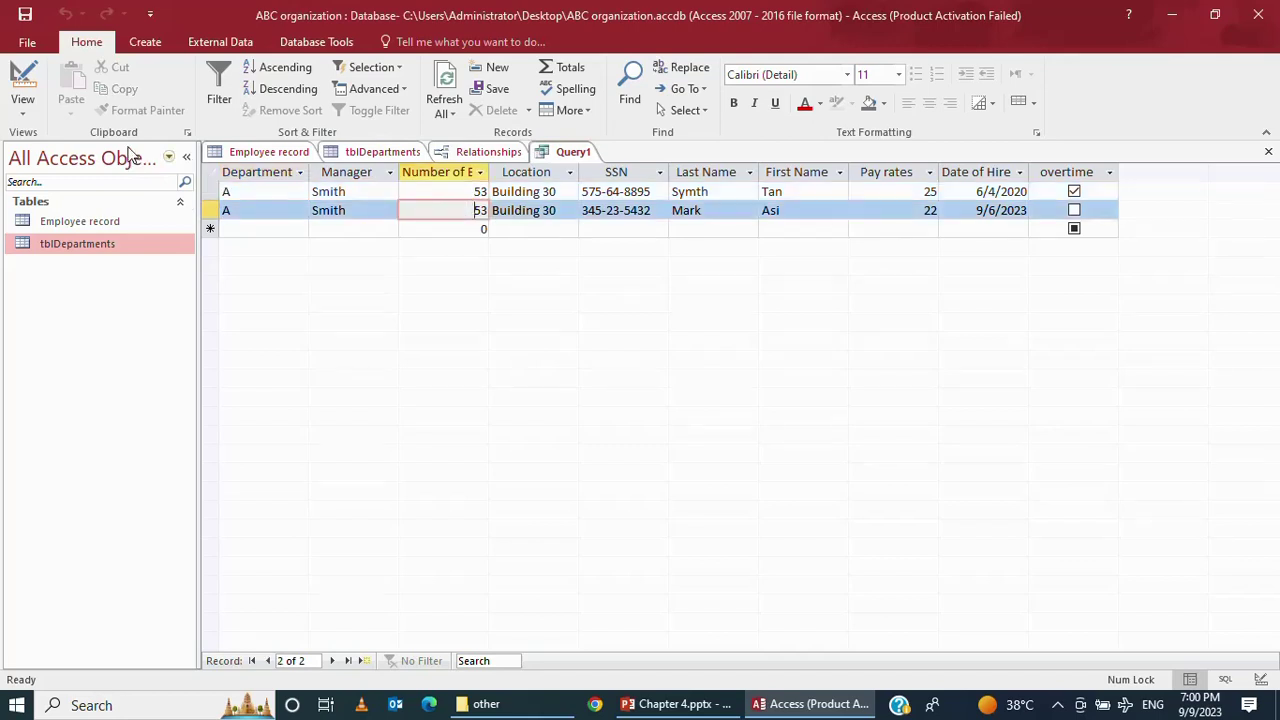
Reopen the query design, clear only the Number of Employees criteria, and view the results filtered by Pay rates alone
click(25, 106)
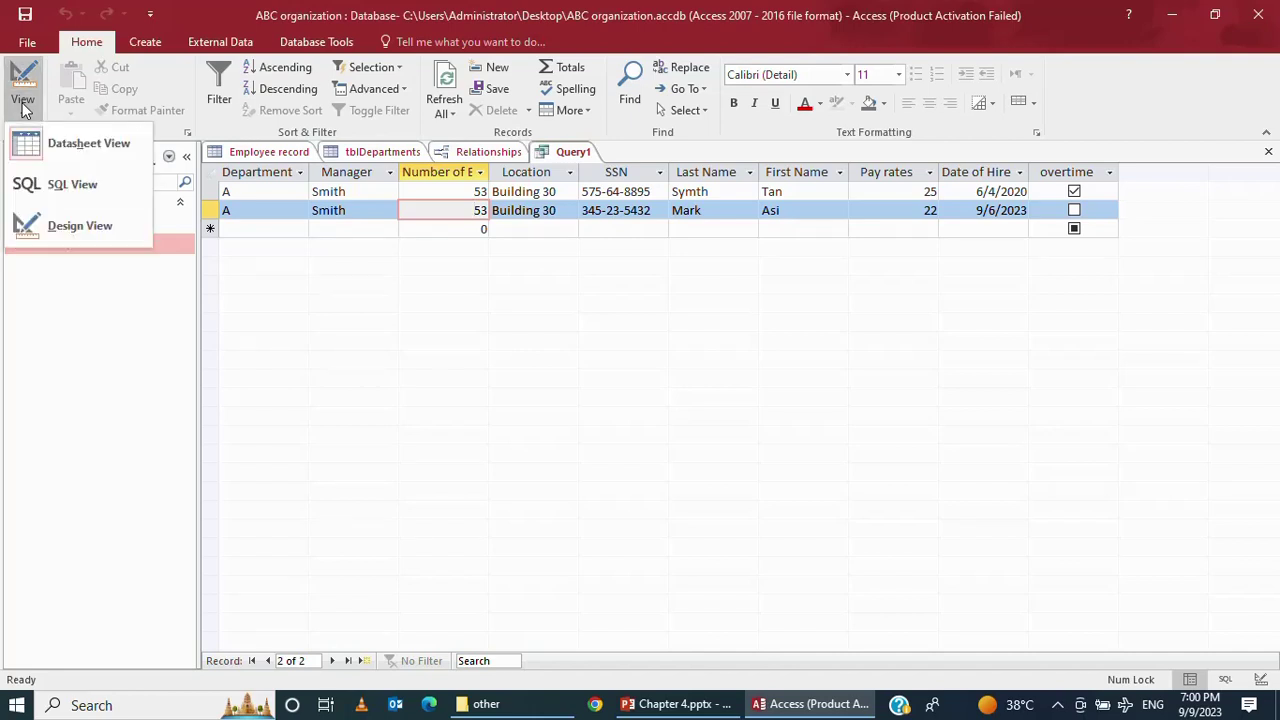
click(70, 240)
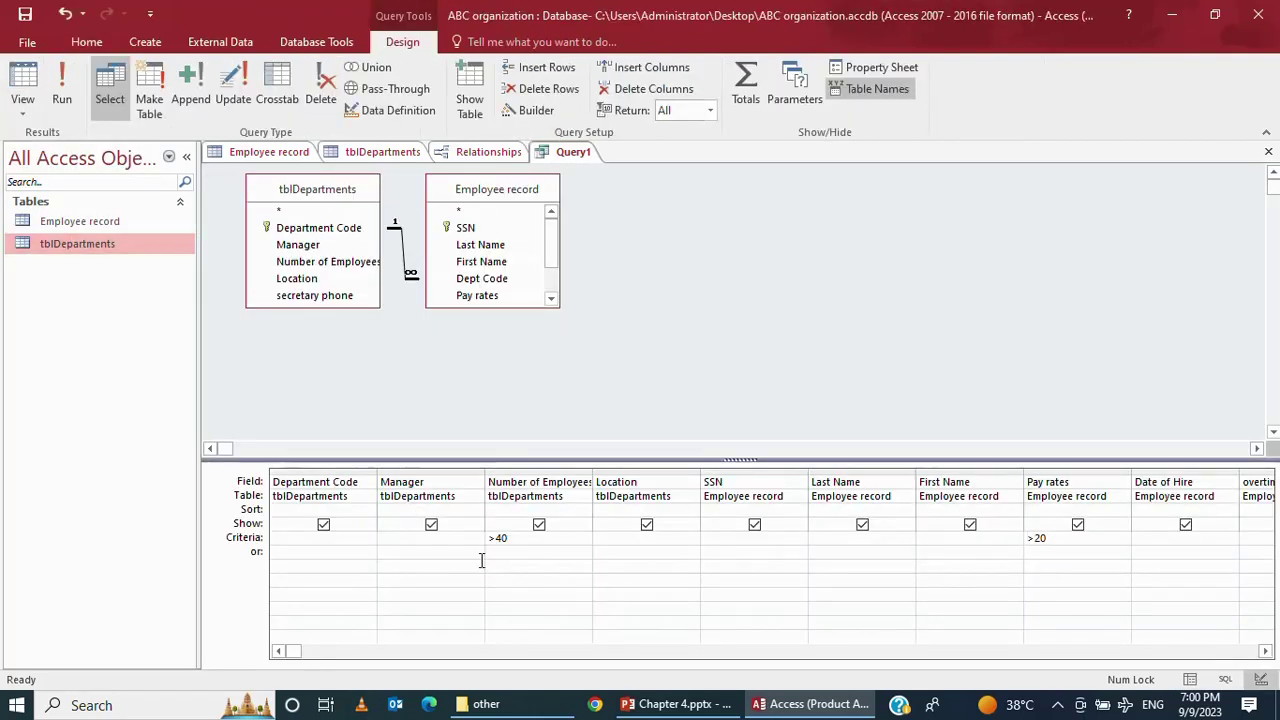
click(517, 537)
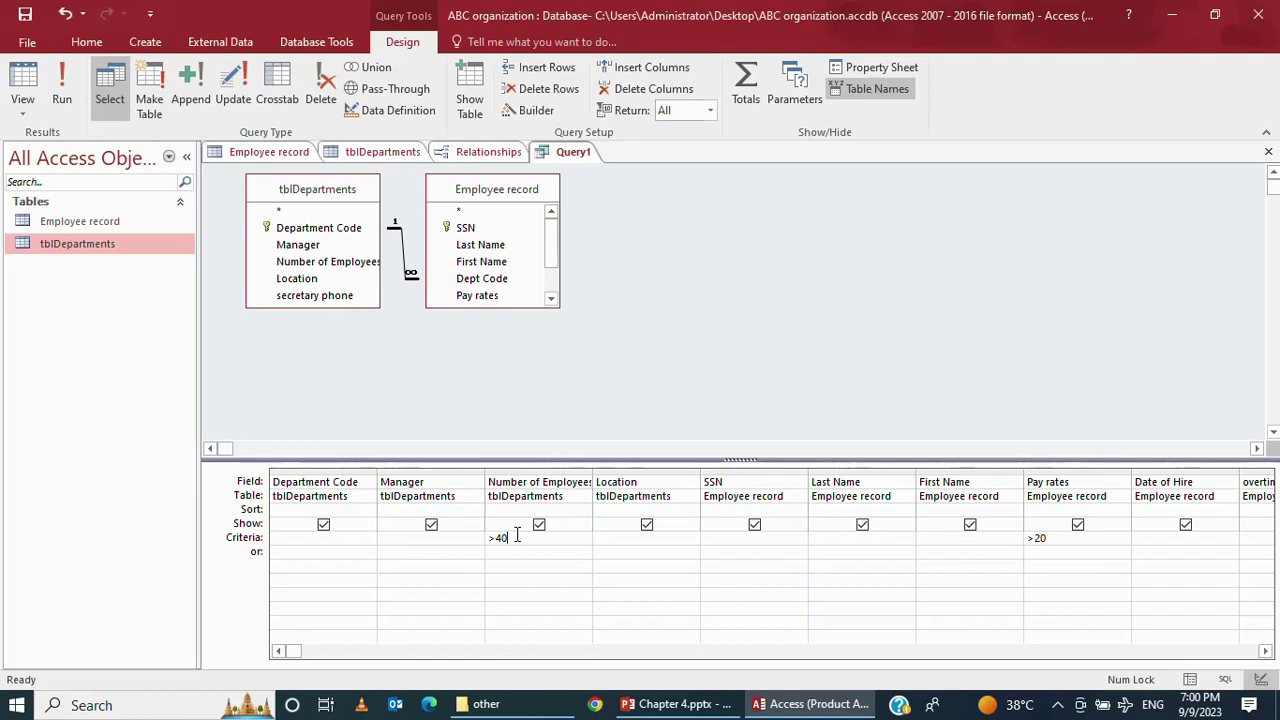
key(BackSpace)
key(BackSpace)
key(BackSpace)
click(25, 85)
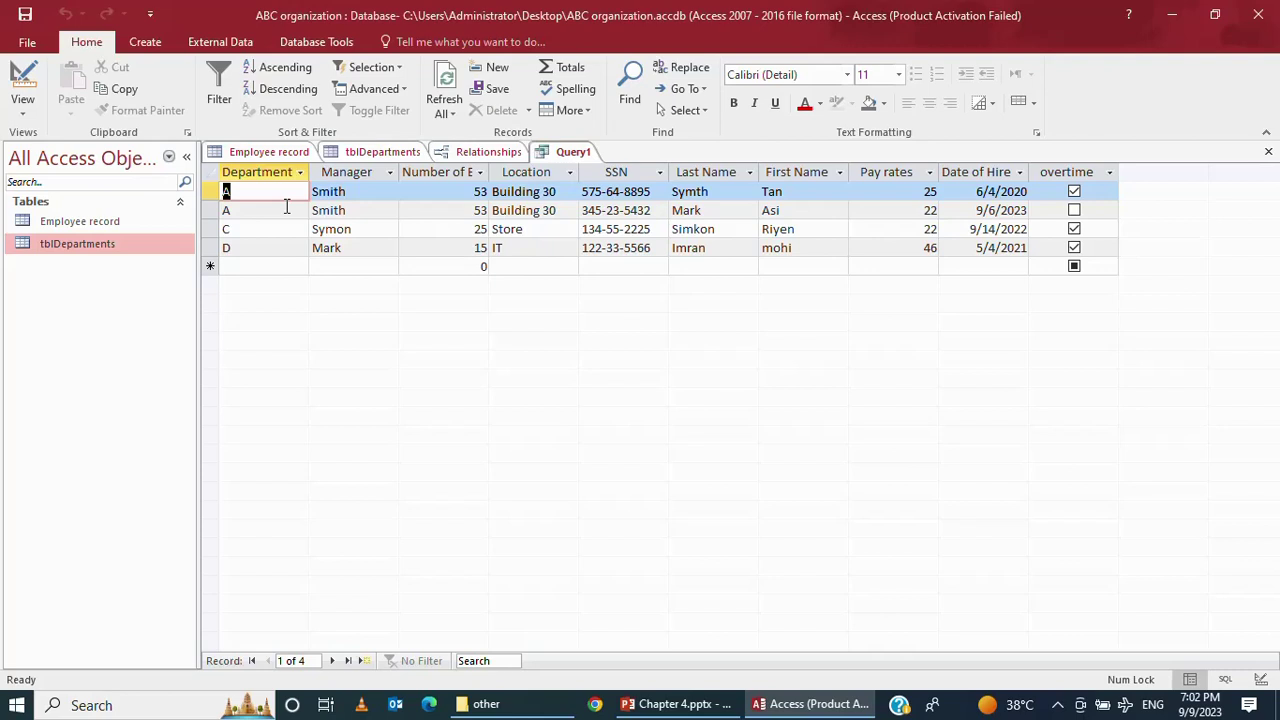
In Design View, replace the Pay rates criteria with a Department Code criteria of "A" and run the query
click(32, 108)
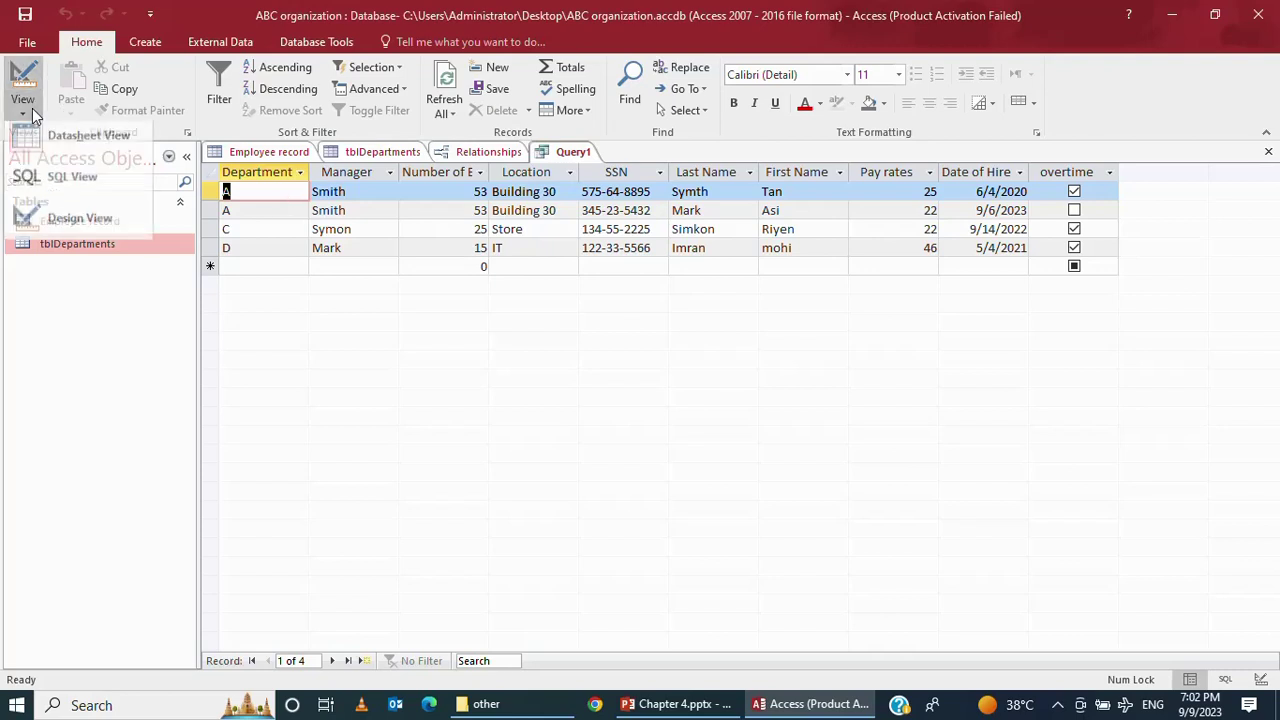
click(75, 228)
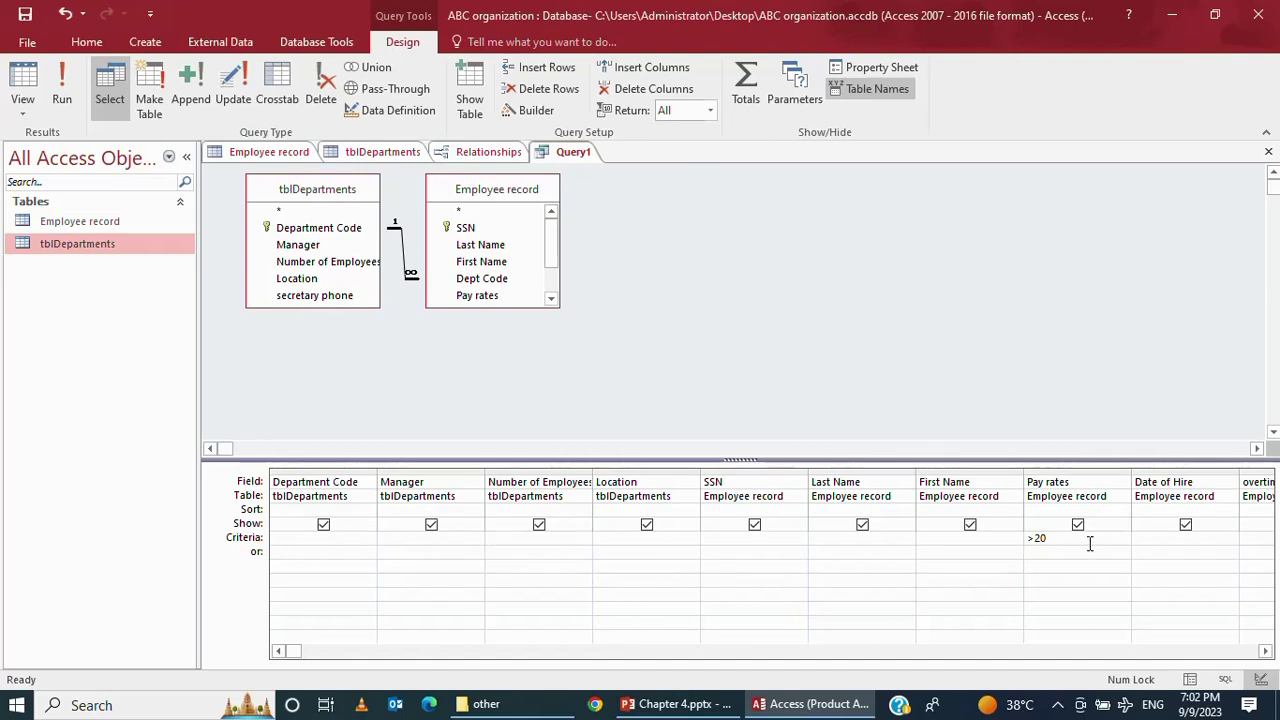
key(BackSpace)
key(BackSpace)
key(BackSpace)
click(333, 536)
text(A)
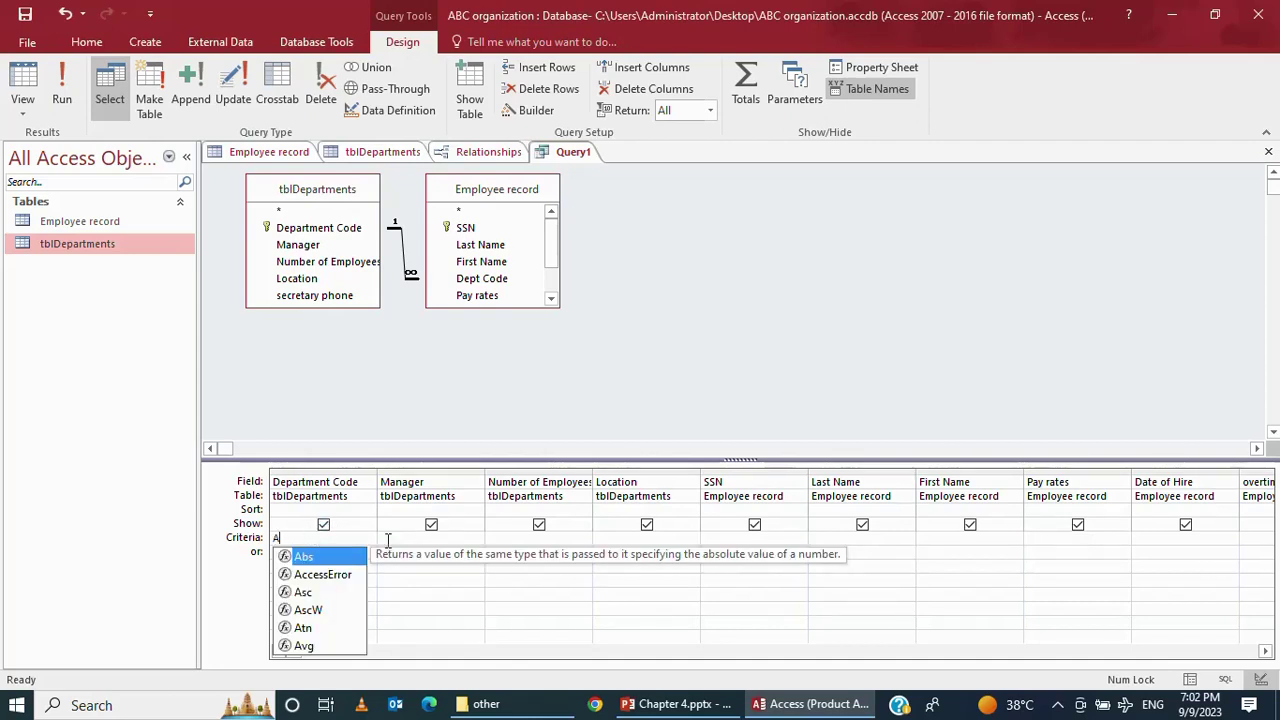
click(402, 537)
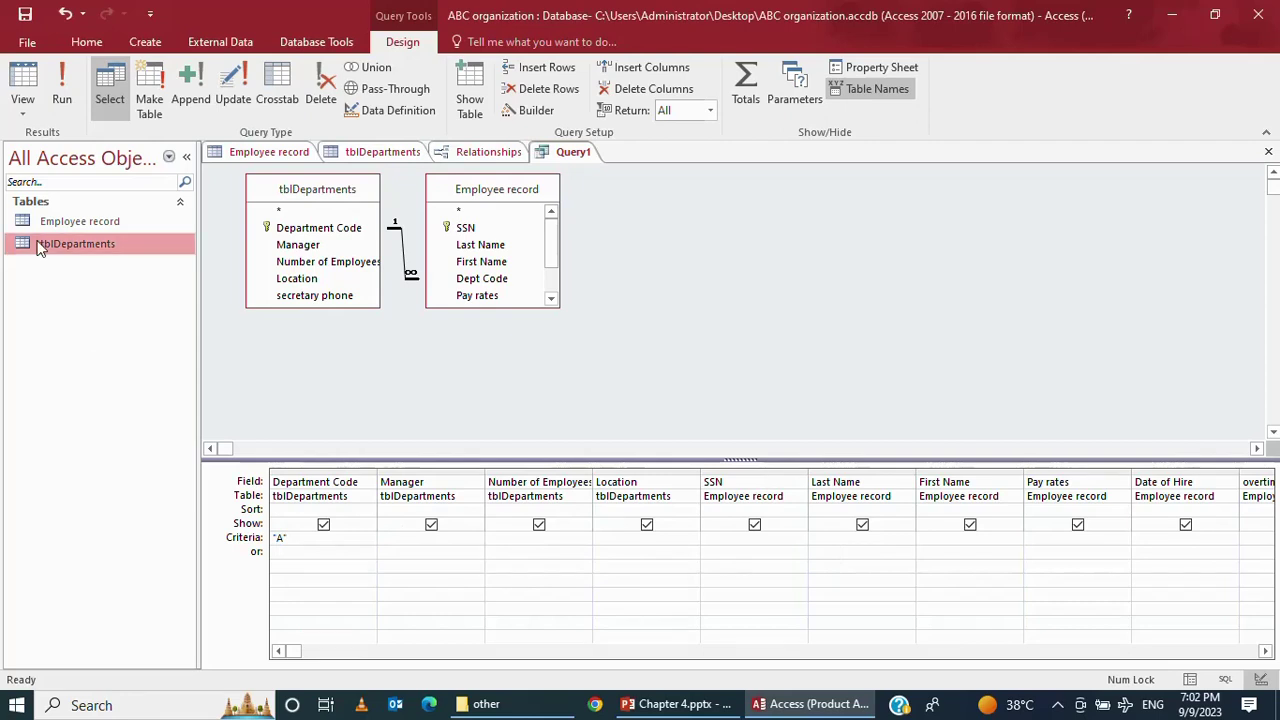
click(42, 107)
click(42, 107)
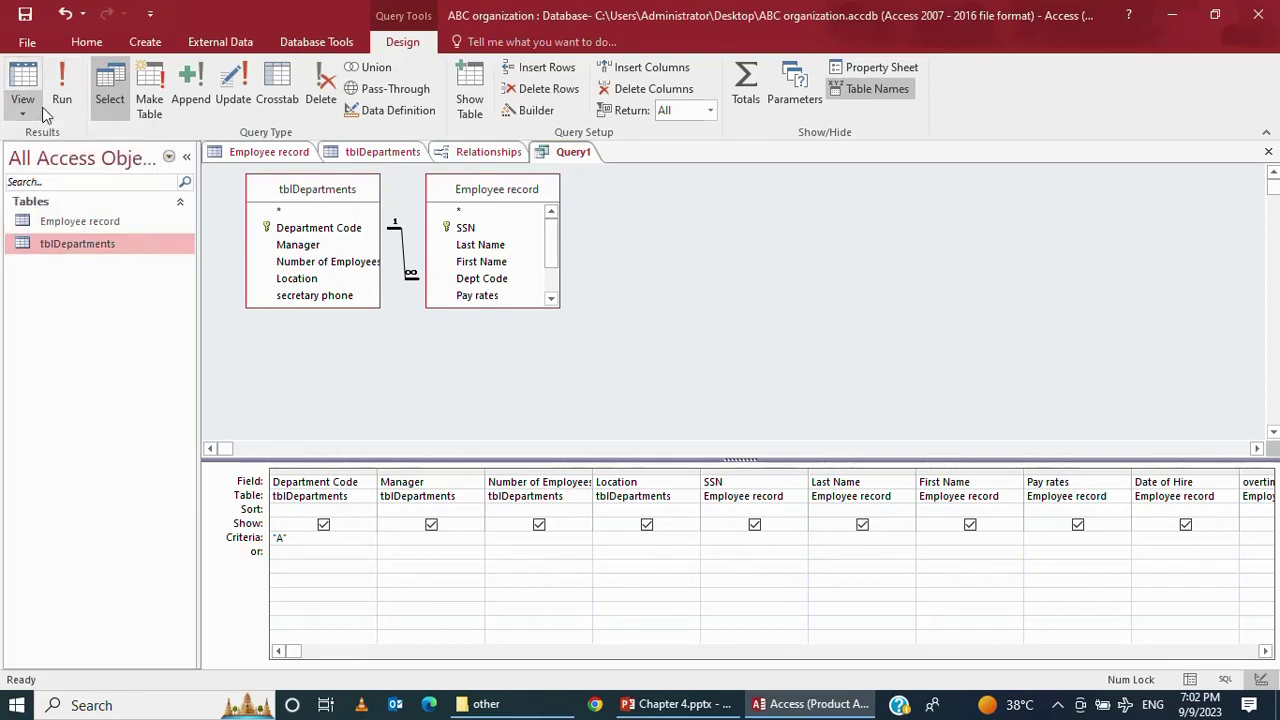
click(59, 103)
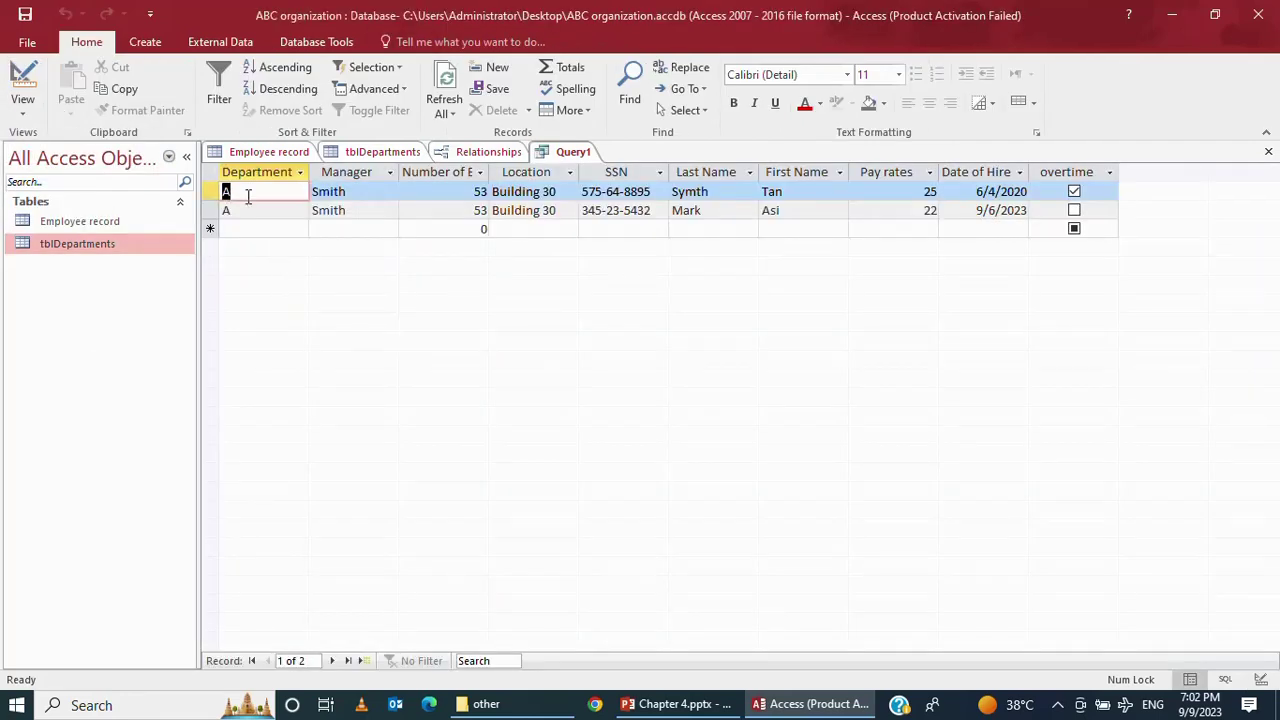